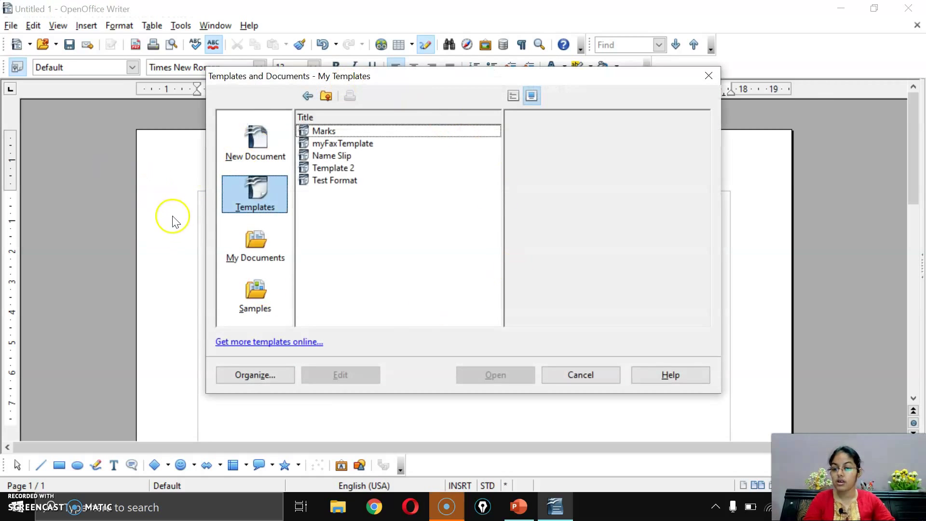
Step: Show the list of saved templates in the Templates category
{"action": "left_click", "coordinate": [236, 192]}
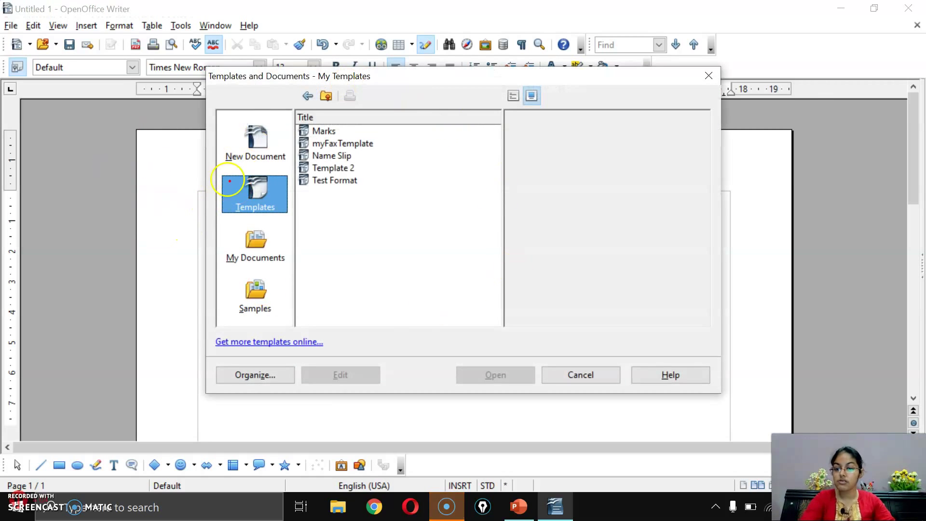
{"action": "mouse_move", "coordinate": [215, 174]}
{"action": "left_mouse_down"}
{"action": "mouse_move", "coordinate": [285, 223]}
{"action": "mouse_move", "coordinate": [320, 201]}
{"action": "left_mouse_up"}
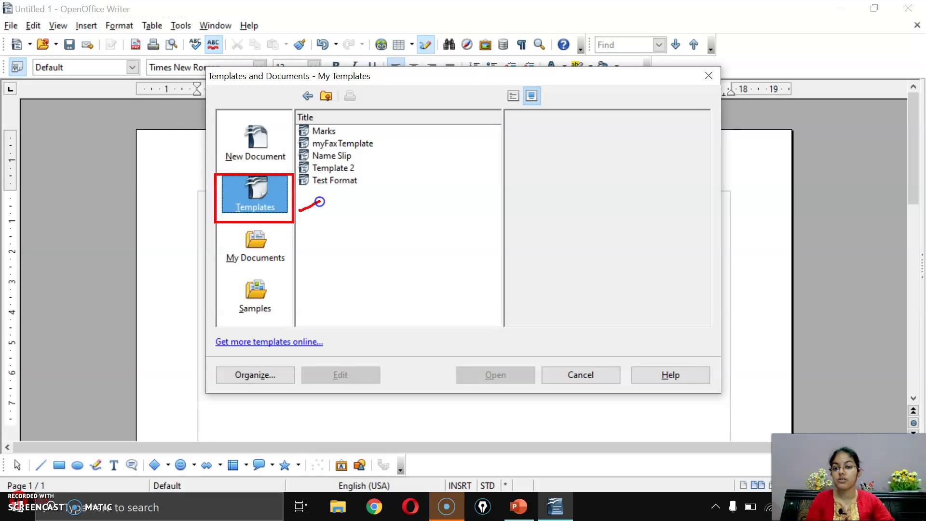
{"action": "key", "text": "Escape"}
{"action": "mouse_move", "coordinate": [285, 119]}
{"action": "left_mouse_down"}
{"action": "mouse_move", "coordinate": [387, 196]}
{"action": "mouse_move", "coordinate": [434, 164]}
{"action": "left_mouse_up"}
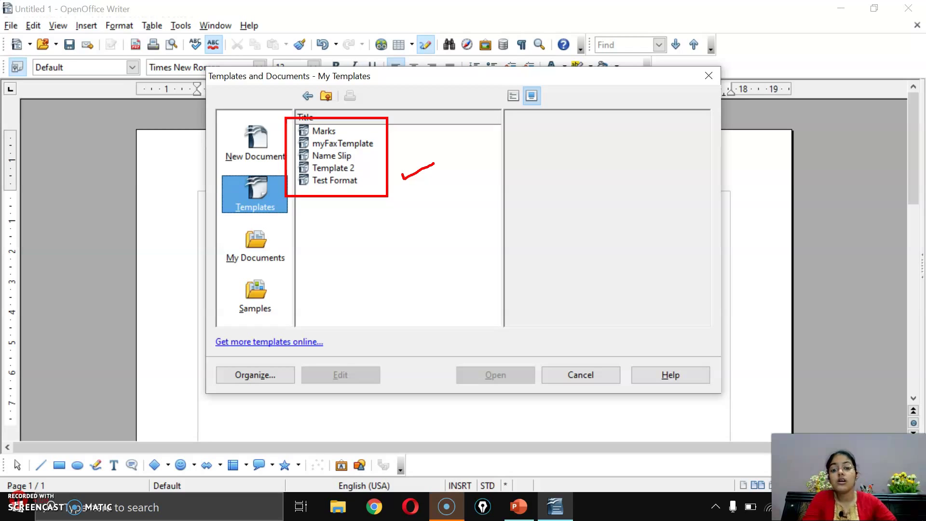
{"action": "left_click_drag", "start_coordinate": [399, 142], "coordinate": [429, 137]}
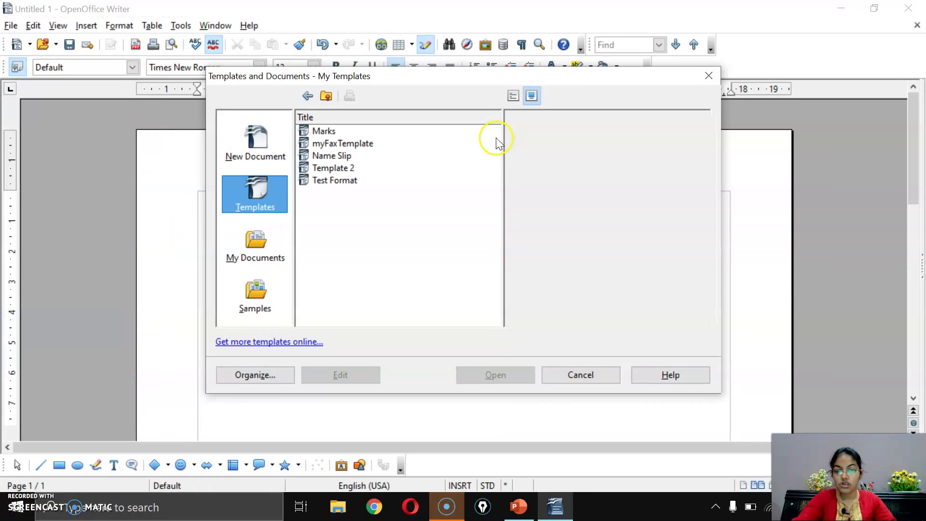
Step: Examine the document properties of the Marks template, from its title, author and dates through to its type
{"action": "left_click", "coordinate": [331, 132]}
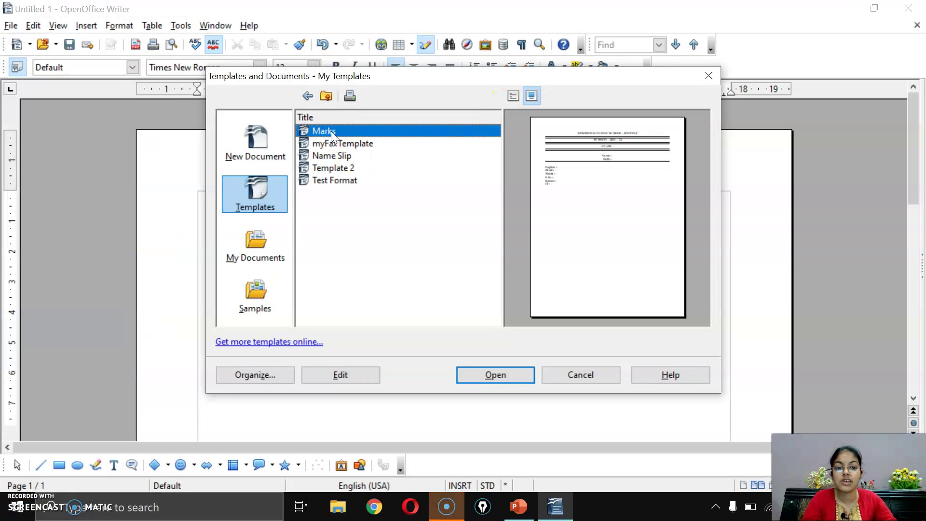
{"action": "left_click", "coordinate": [512, 98]}
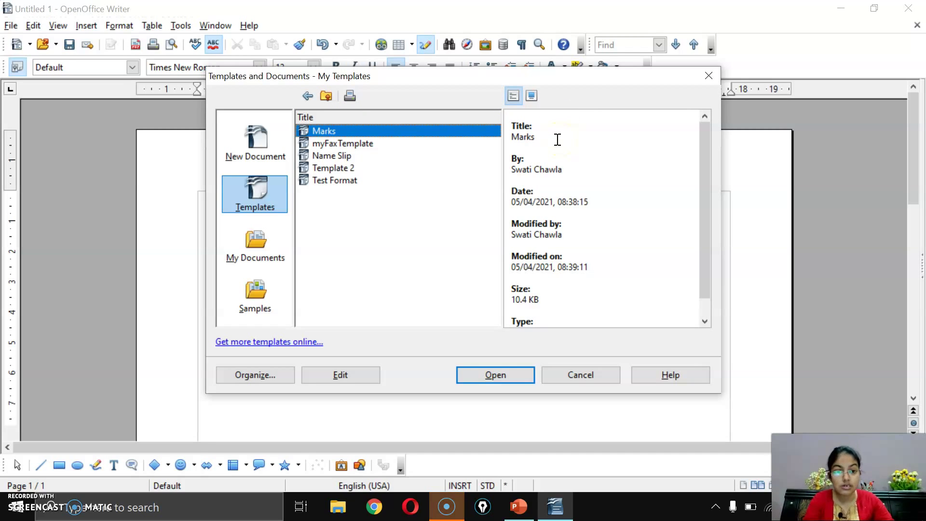
{"action": "left_click_drag", "start_coordinate": [534, 126], "coordinate": [506, 128]}
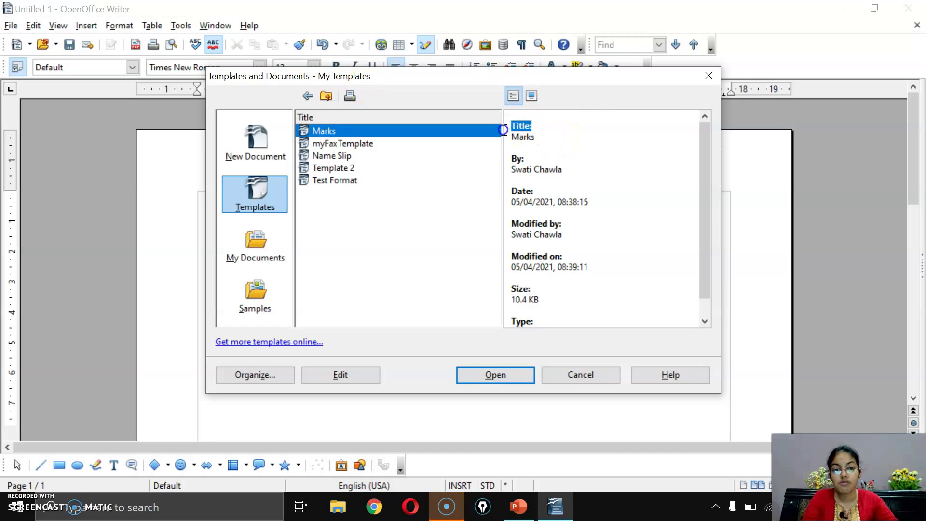
{"action": "left_click_drag", "start_coordinate": [531, 160], "coordinate": [512, 159]}
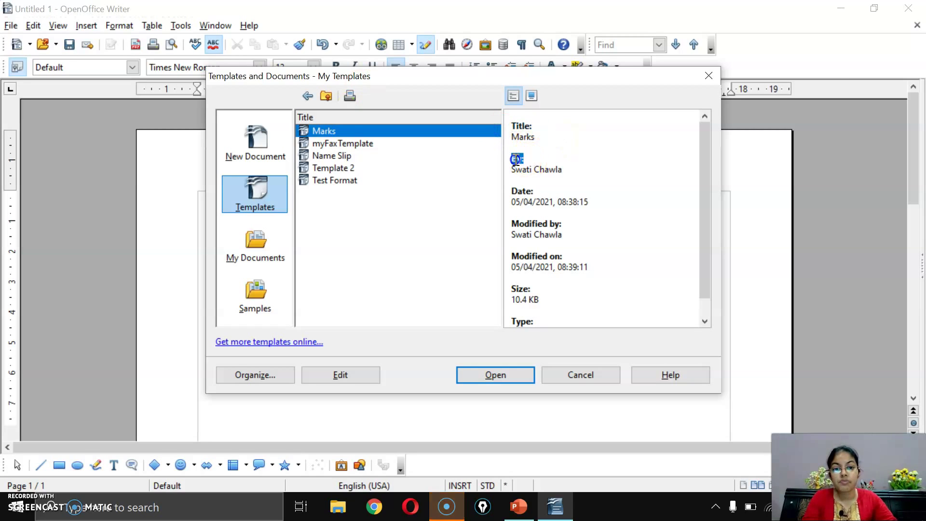
{"action": "left_click_drag", "start_coordinate": [534, 191], "coordinate": [508, 194]}
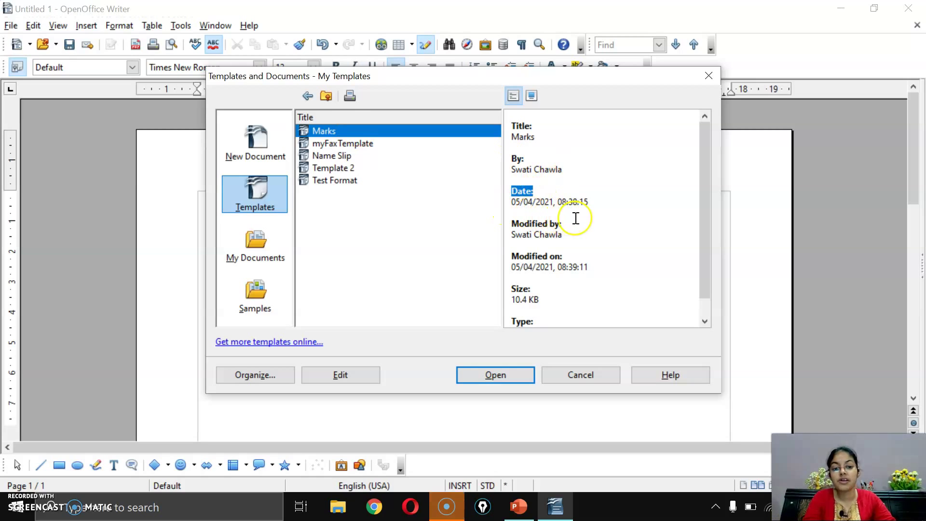
{"action": "left_click_drag", "start_coordinate": [562, 224], "coordinate": [512, 224]}
{"action": "scroll", "coordinate": [530, 309], "scroll_direction": "down", "scroll_amount": 1}
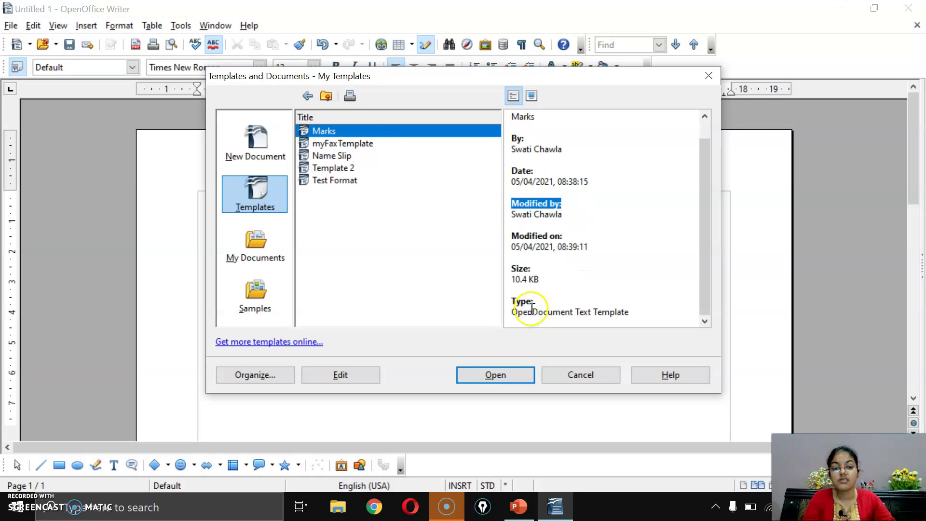
Step: Switch back to the preview display and preview the myFaxTemplate, Name Slip, Template 2 and Test Format templates
{"action": "left_click", "coordinate": [532, 97]}
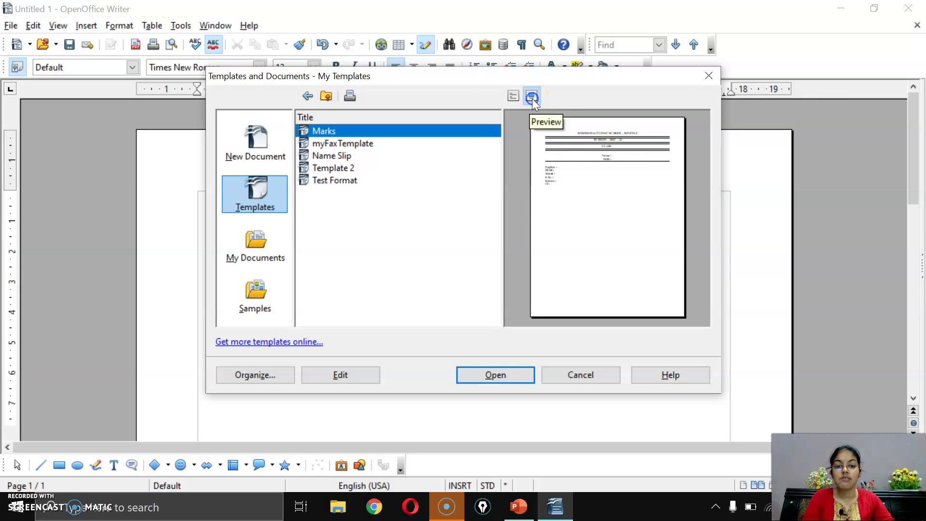
{"action": "left_click", "coordinate": [340, 143]}
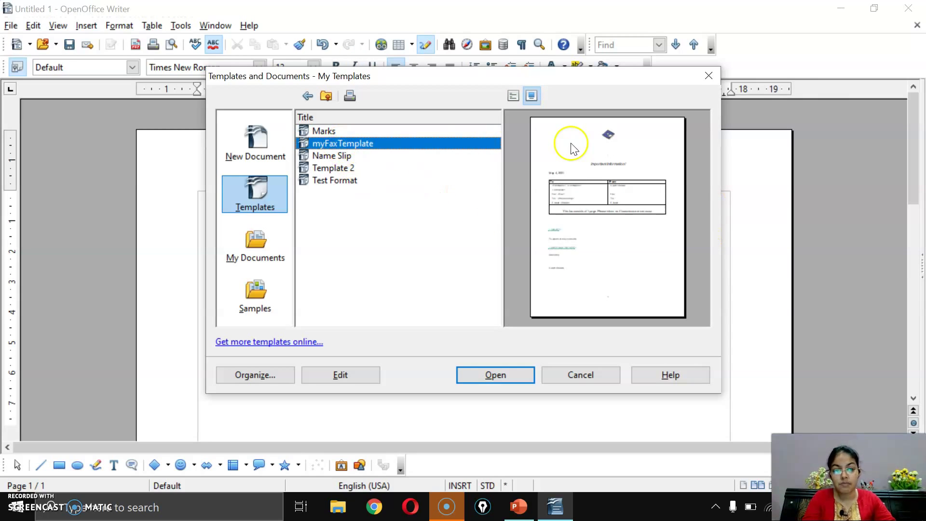
{"action": "left_click", "coordinate": [331, 157]}
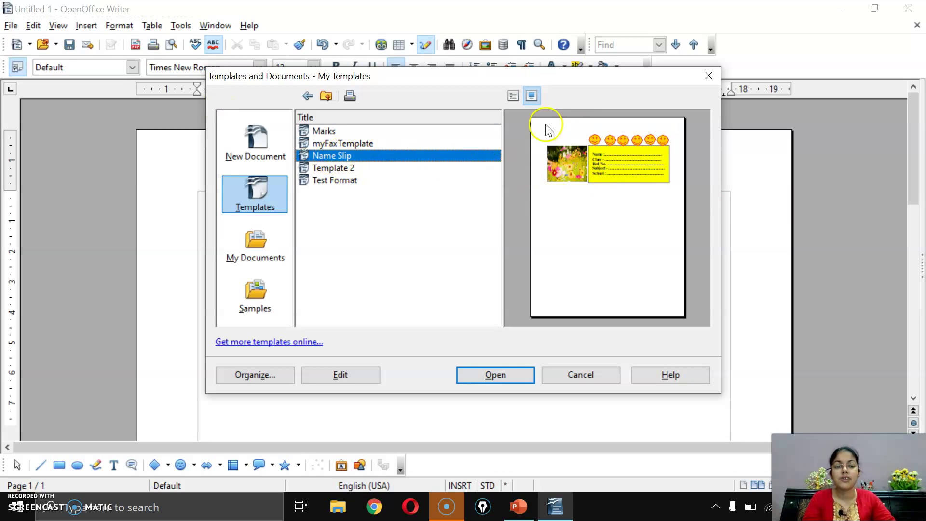
{"action": "left_click", "coordinate": [334, 167]}
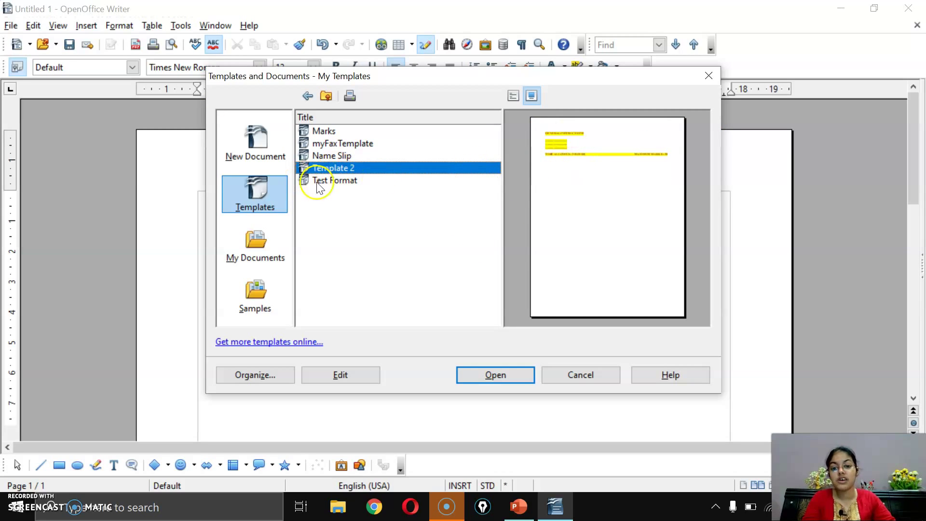
{"action": "left_click", "coordinate": [317, 182]}
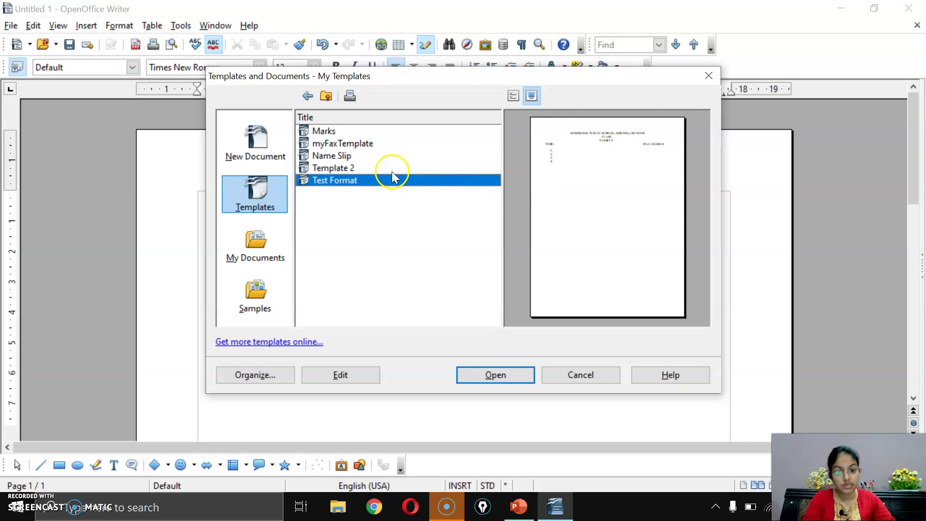
Step: Create a new document from the Name Slip template and select its yellow text box
{"action": "left_click", "coordinate": [334, 155]}
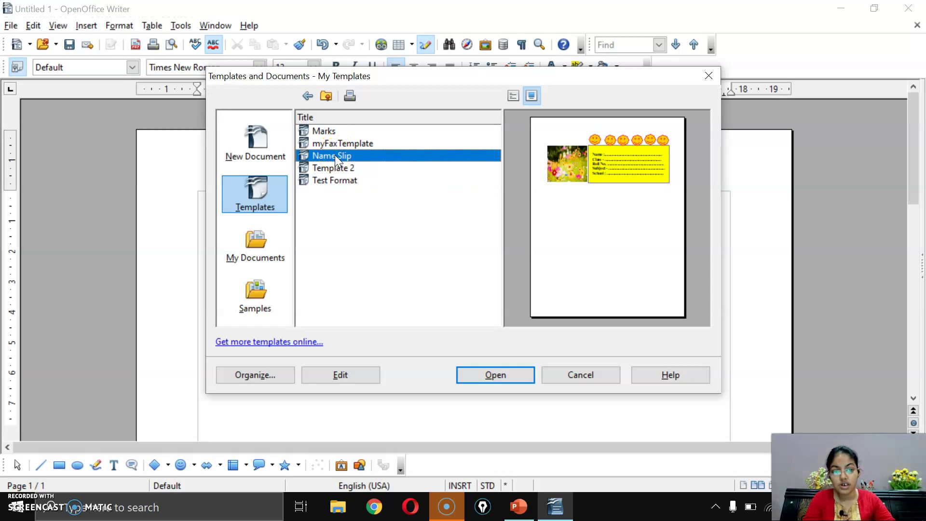
{"action": "left_click", "coordinate": [470, 378]}
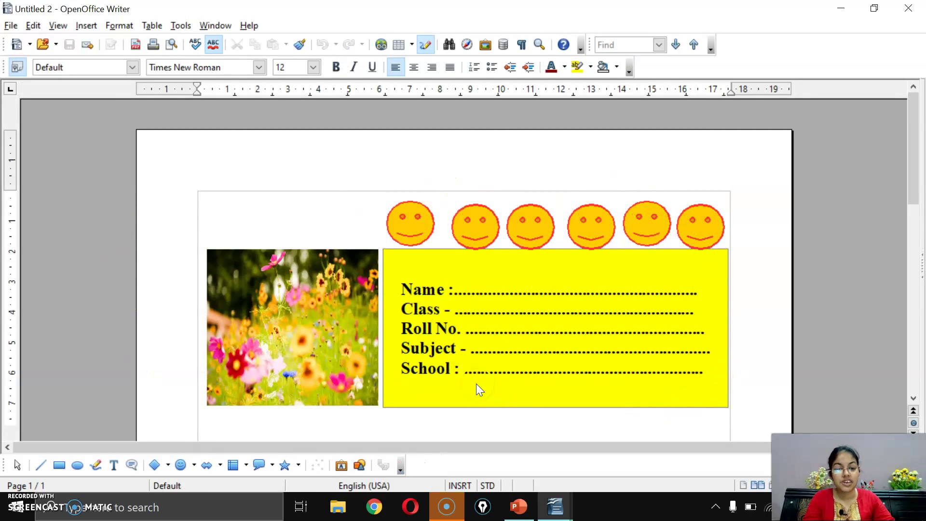
{"action": "left_click", "coordinate": [480, 283]}
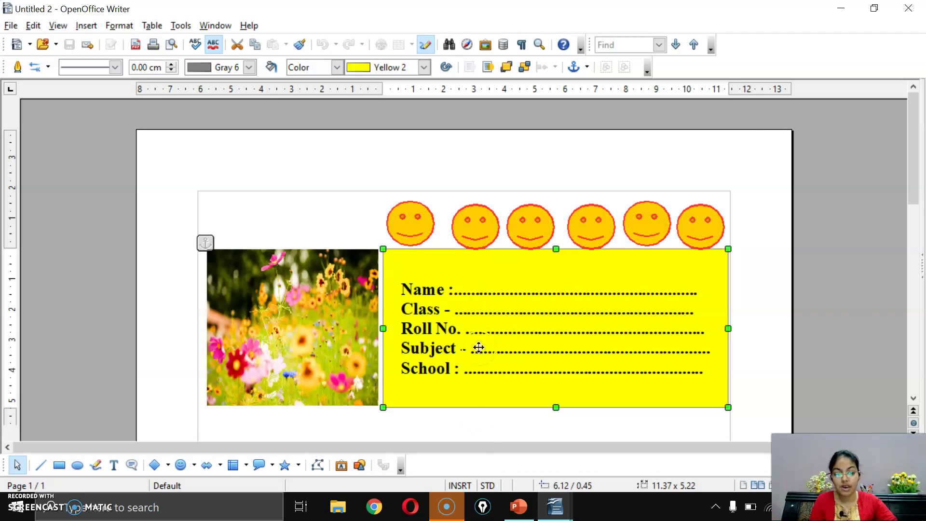
{"action": "left_click", "coordinate": [512, 506]}
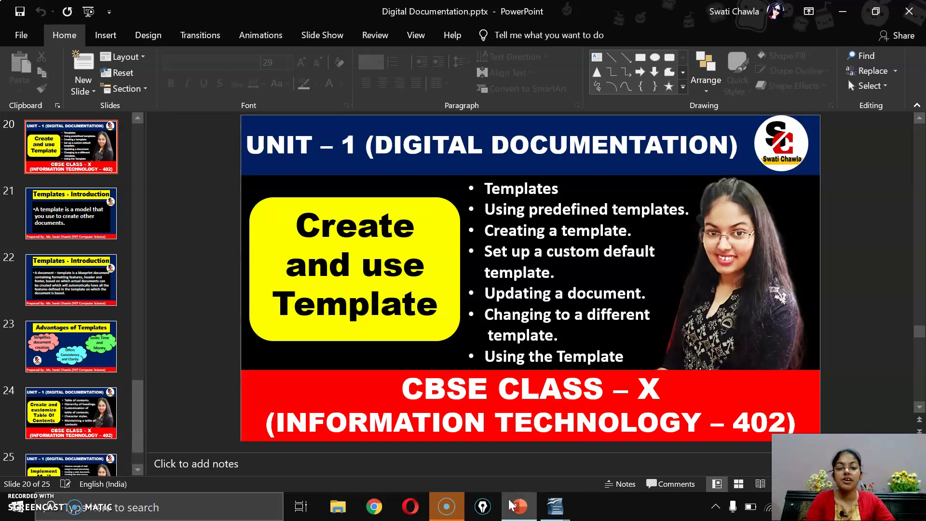
{"action": "left_click", "coordinate": [511, 505]}
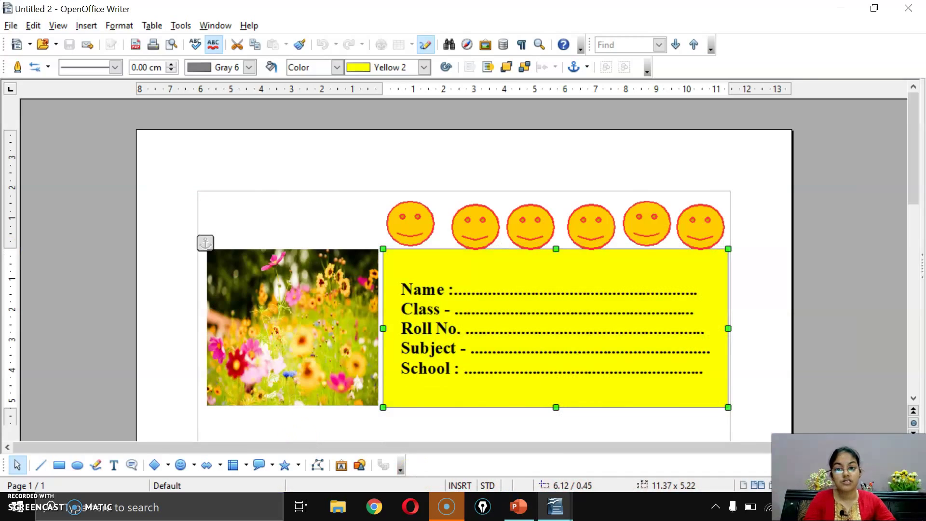
Step: Reopen the Templates and Documents dialog, preview the Name Slip and Template 2 templates, and cancel without opening one
{"action": "left_click", "coordinate": [10, 26]}
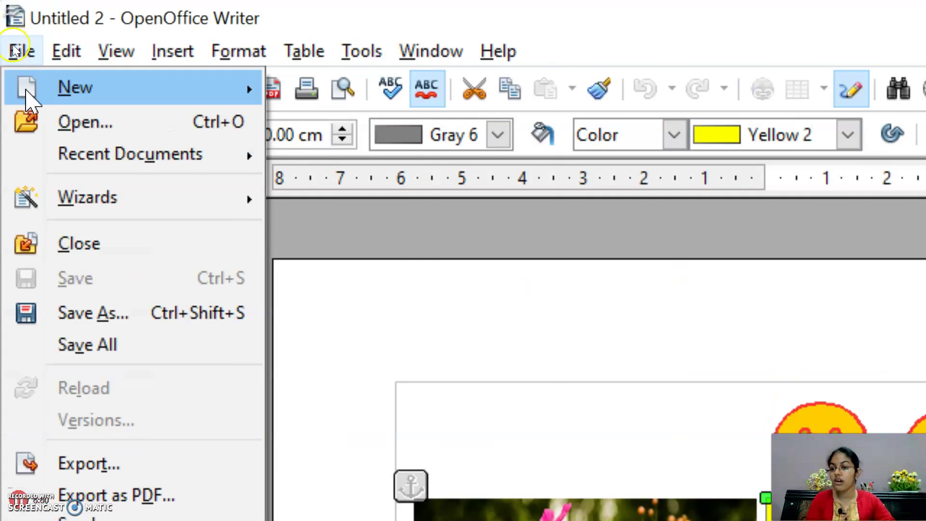
{"action": "mouse_move", "coordinate": [12, 44]}
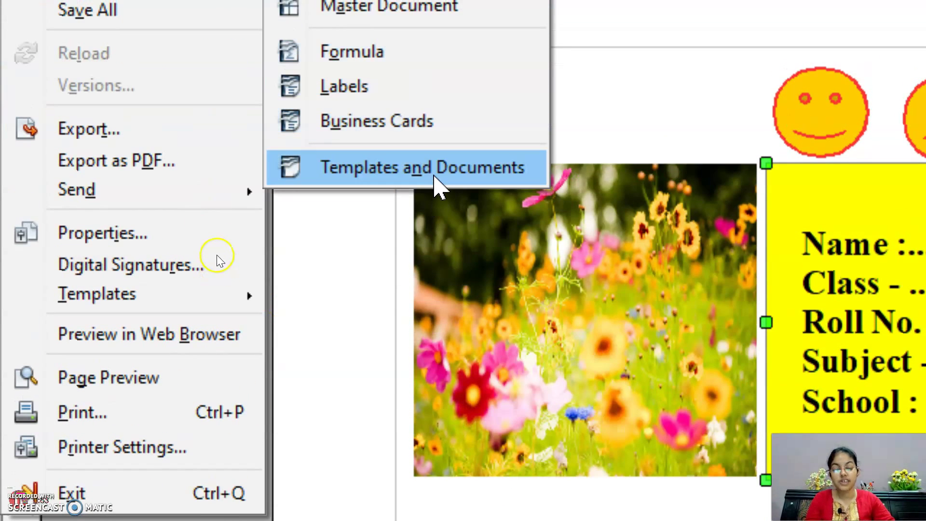
{"action": "left_click", "coordinate": [424, 168]}
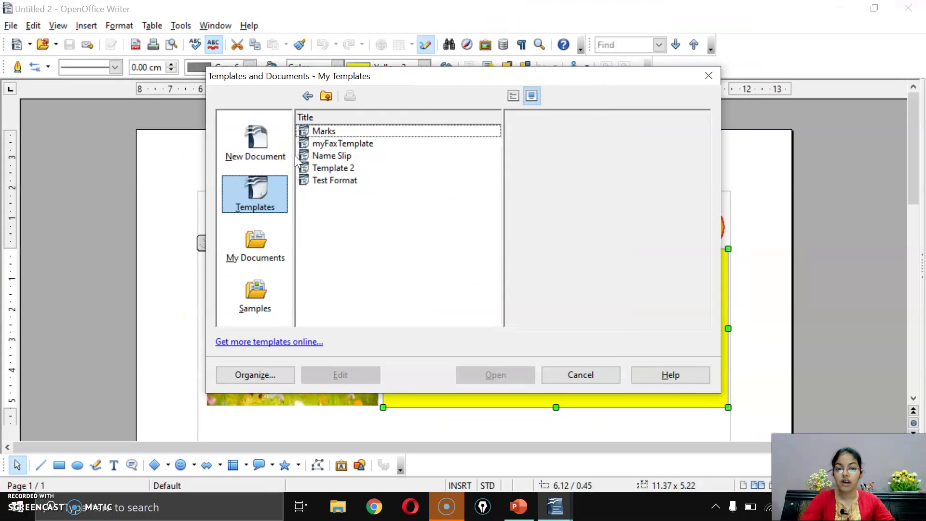
{"action": "left_click", "coordinate": [245, 193]}
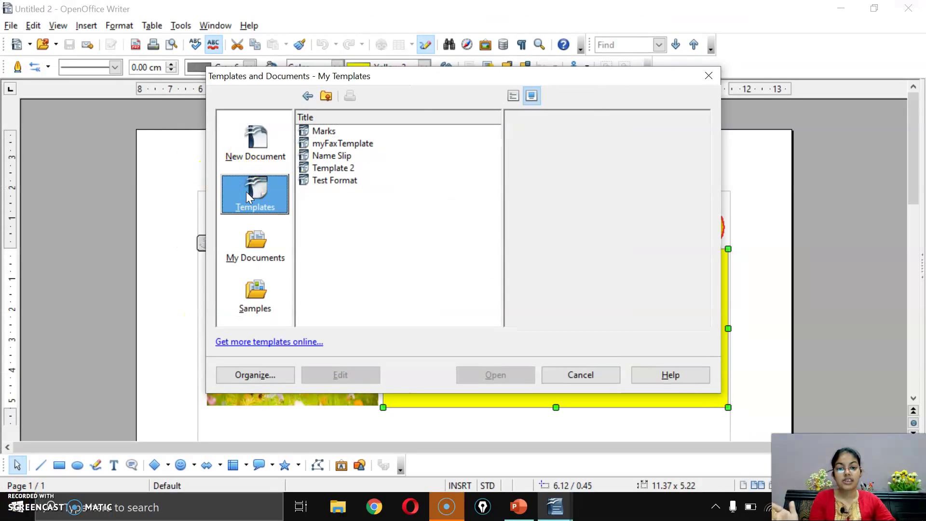
{"action": "left_click", "coordinate": [320, 155]}
{"action": "left_click", "coordinate": [322, 168]}
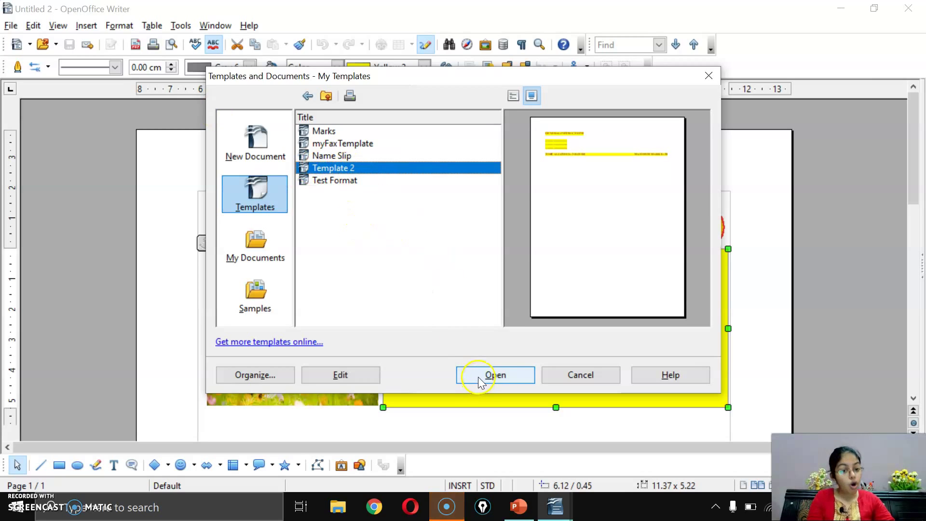
{"action": "left_click", "coordinate": [576, 378]}
Step: Delete the yellow text box and close the Name Slip document, discarding the changes
{"action": "key", "text": "Delete"}
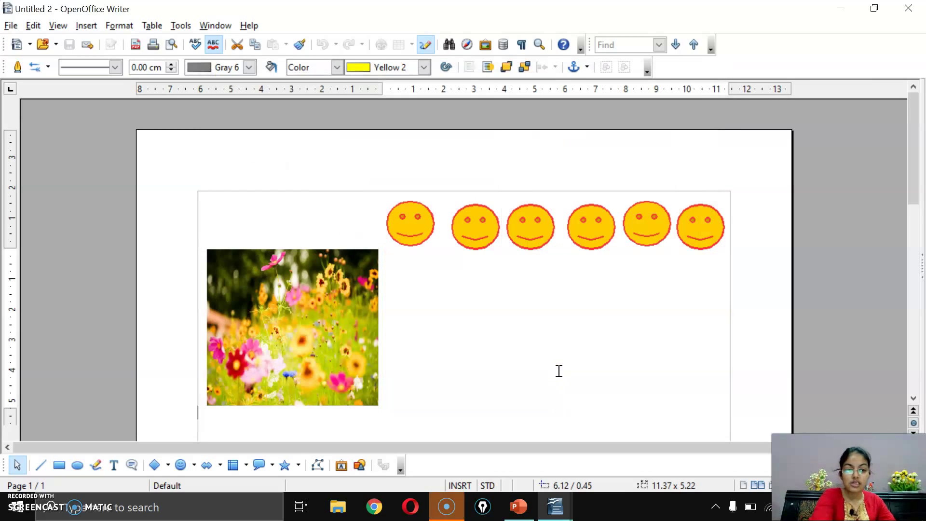
{"action": "left_click", "coordinate": [908, 8]}
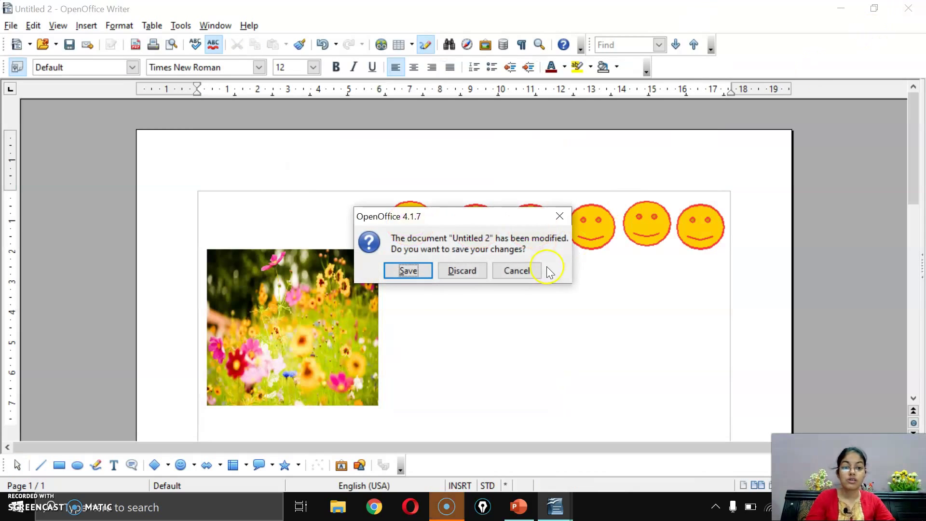
{"action": "left_click", "coordinate": [461, 270]}
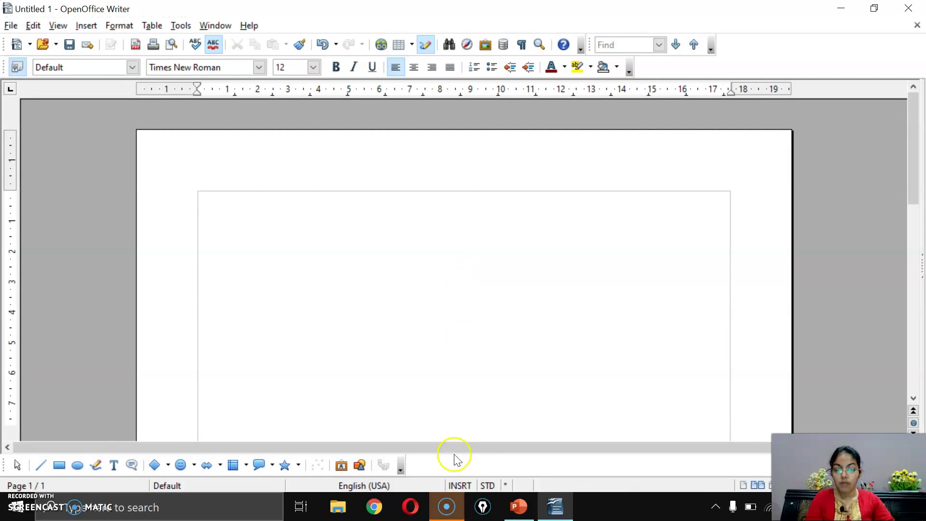
Step: Switch to PowerPoint to review the "Creating a template." topic on the slide, and return to OpenOffice Writer
{"action": "left_click", "coordinate": [519, 505]}
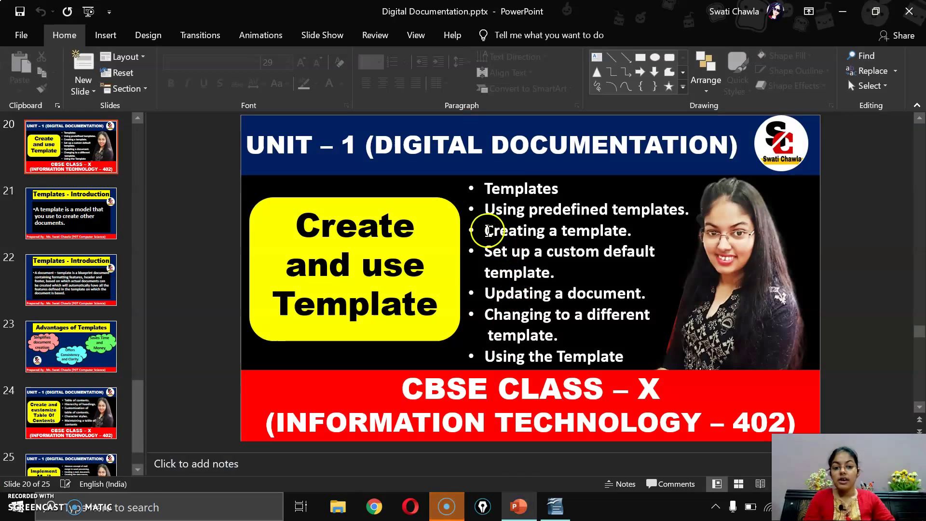
{"action": "left_click_drag", "start_coordinate": [487, 230], "coordinate": [633, 230]}
{"action": "left_click", "coordinate": [556, 509]}
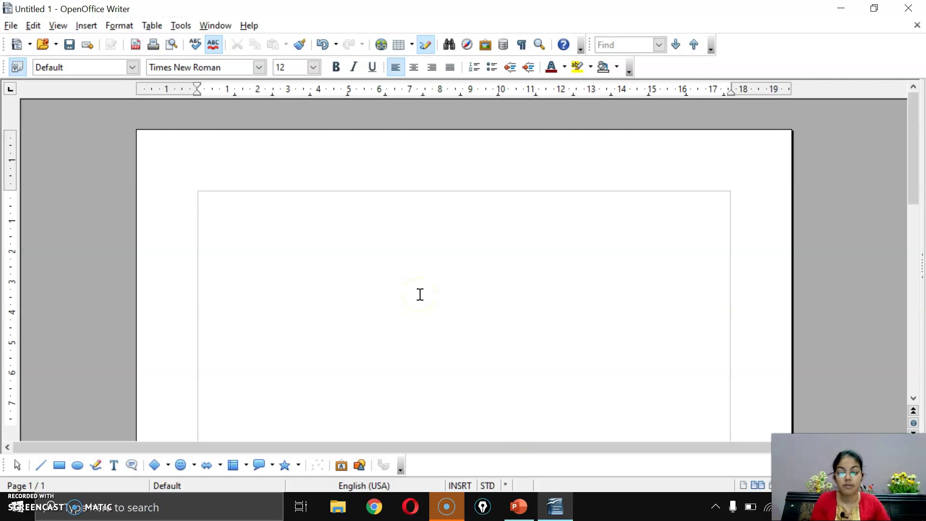
Step: Insert the picture dyegarden.jpg from the Pictures folder into the blank document and shrink it to about 2.93 x 2.72 cm
{"action": "left_click", "coordinate": [85, 25]}
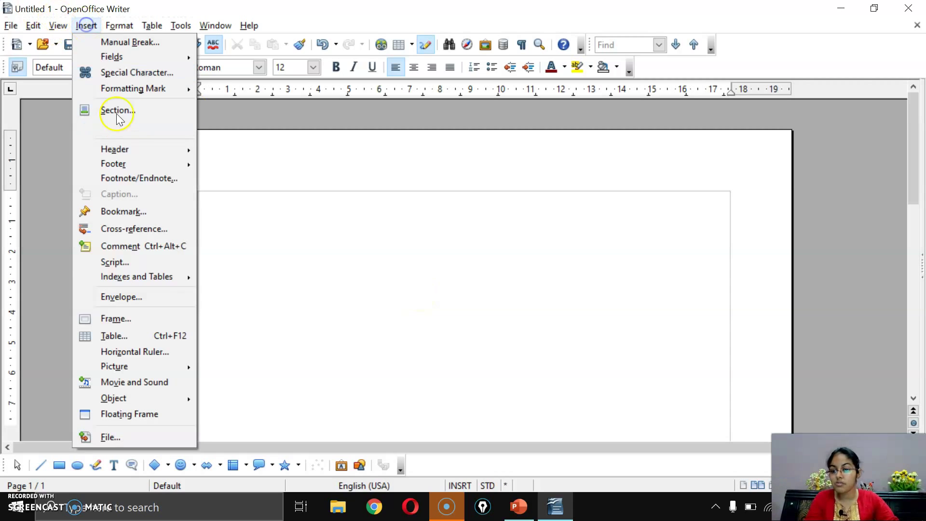
{"action": "mouse_move", "coordinate": [145, 364]}
{"action": "left_click", "coordinate": [229, 363]}
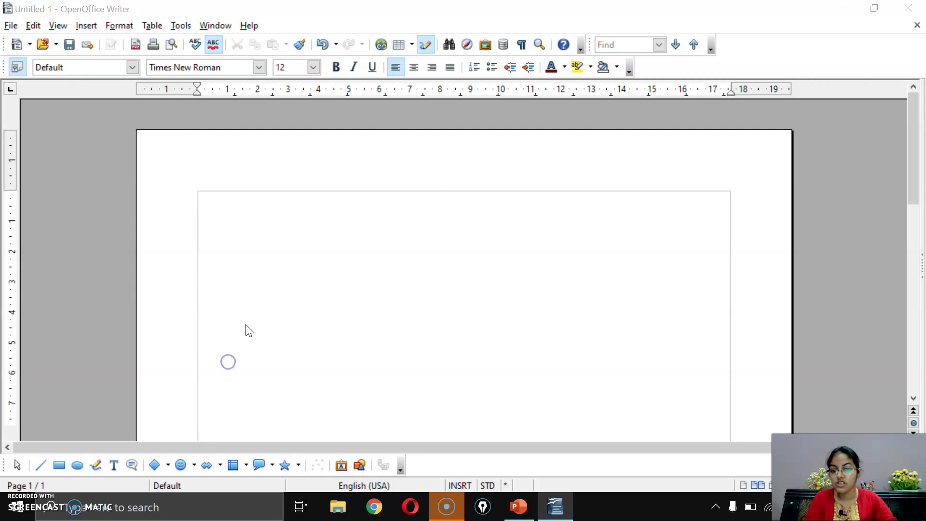
{"action": "scroll", "coordinate": [269, 234], "scroll_direction": "down", "scroll_amount": 3}
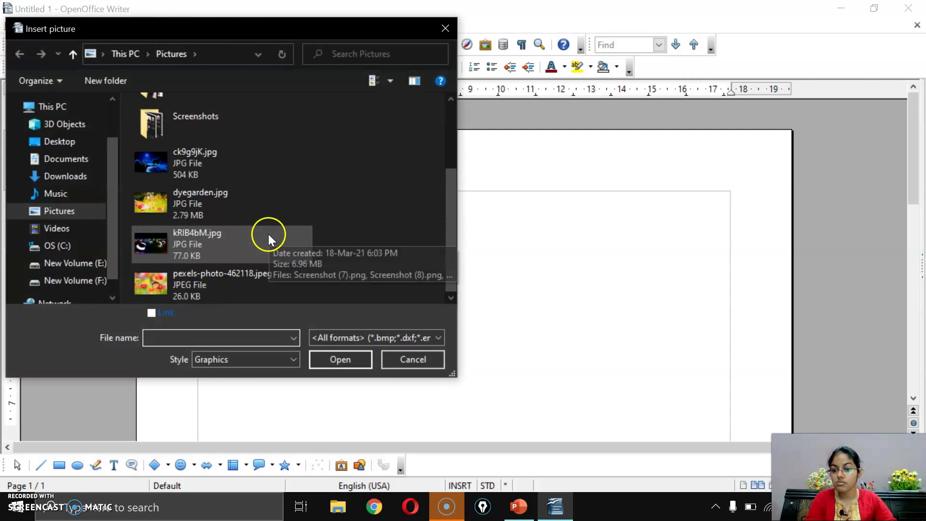
{"action": "left_click", "coordinate": [204, 213]}
{"action": "left_click", "coordinate": [368, 360]}
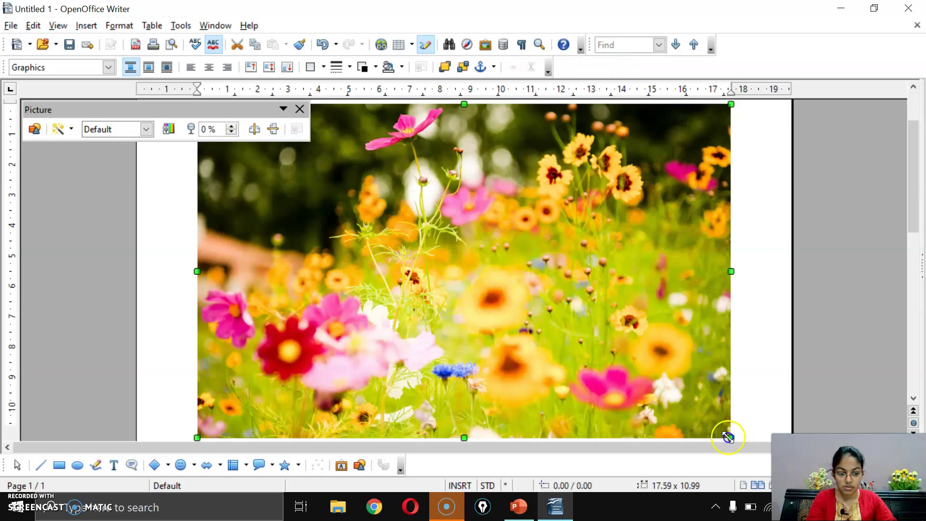
{"action": "left_click_drag", "start_coordinate": [728, 437], "coordinate": [285, 185]}
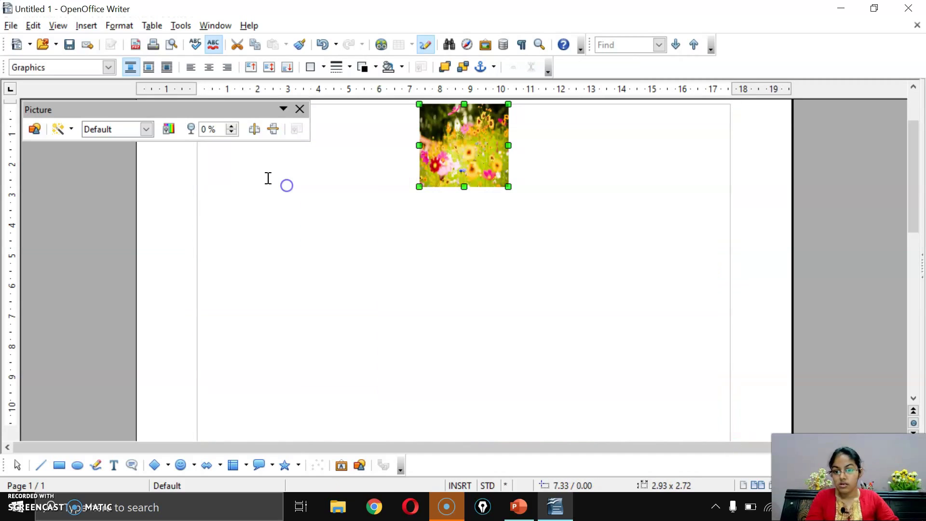
Step: Shrink the flower picture to about 2.40 x 1.60 cm and place it in the page's upper-left corner
{"action": "left_click_drag", "start_coordinate": [508, 188], "coordinate": [261, 166]}
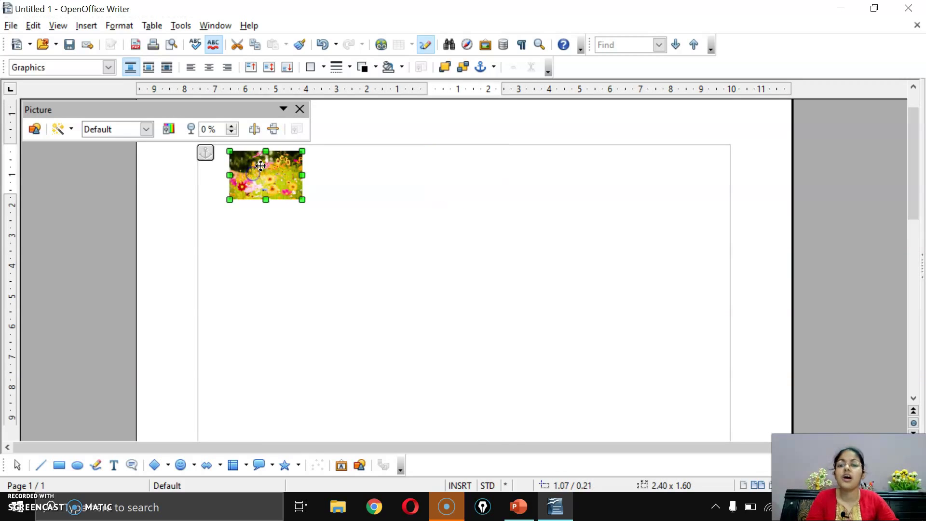
{"action": "left_click", "coordinate": [299, 109]}
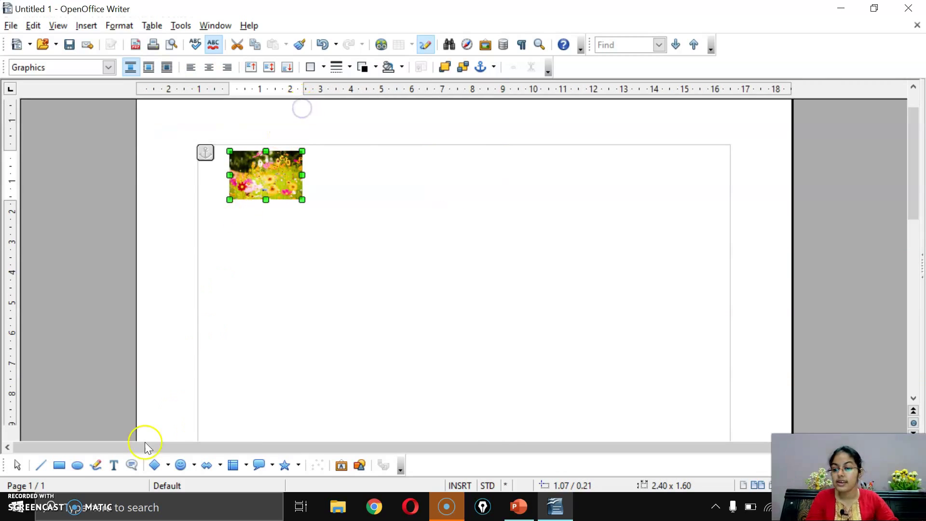
{"action": "left_click", "coordinate": [314, 152]}
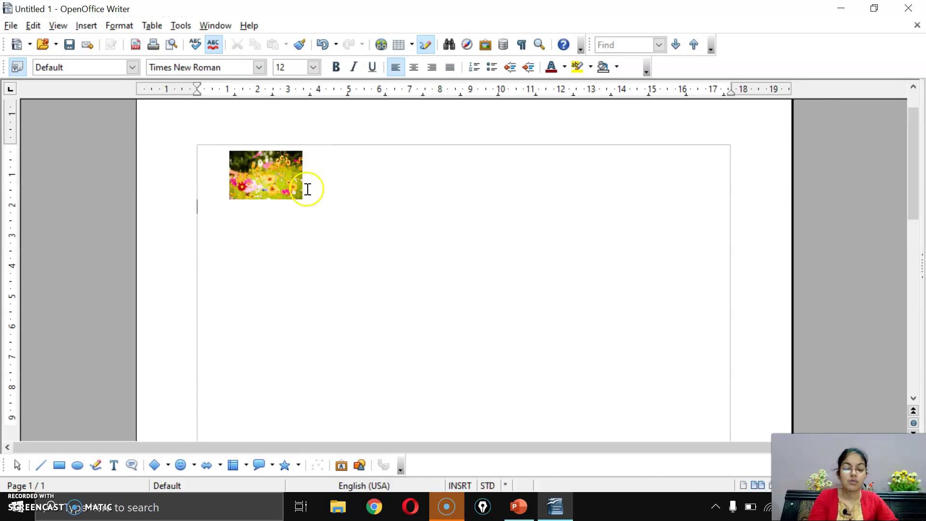
Step: Draw a text box about 13 cm wide to the right of the picture and enter "ABC International School" in it
{"action": "left_click", "coordinate": [113, 466]}
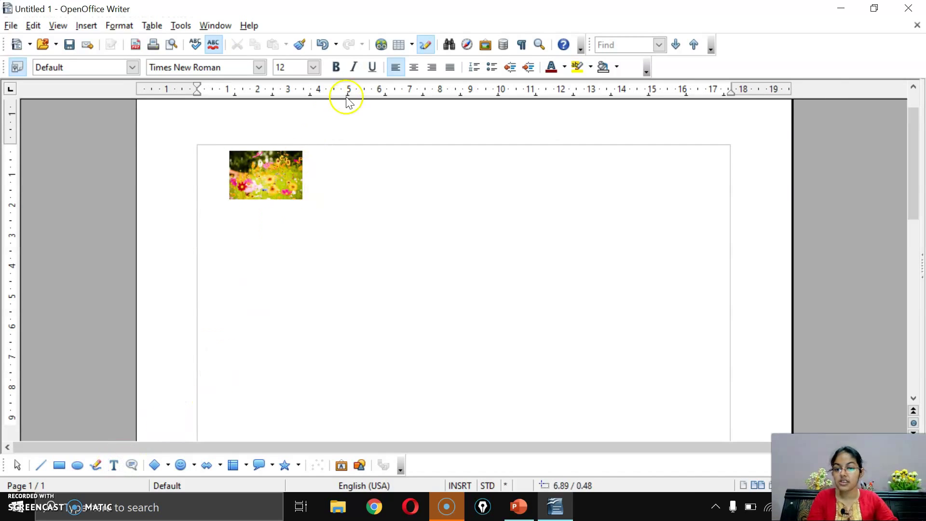
{"action": "left_click_drag", "start_coordinate": [316, 154], "coordinate": [712, 207]}
{"action": "type", "text": "ABC"}
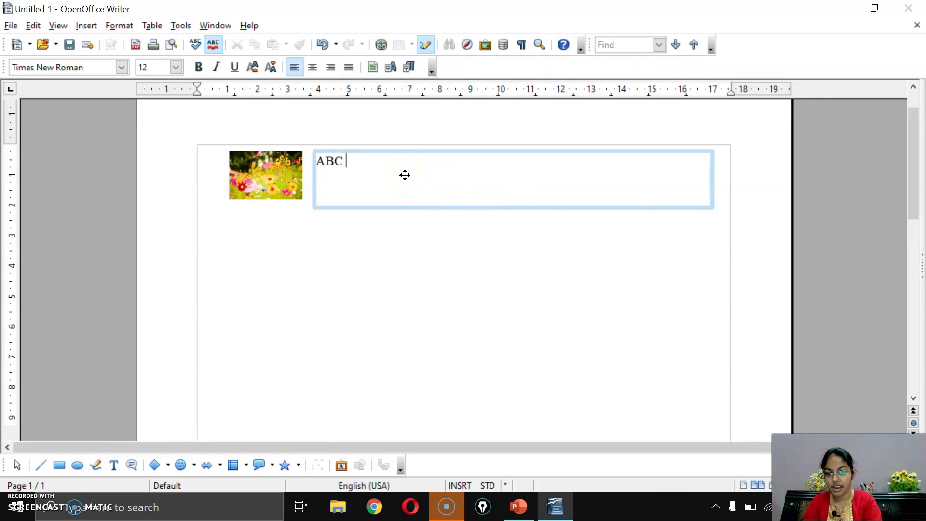
{"action": "type", "text": " International School"}
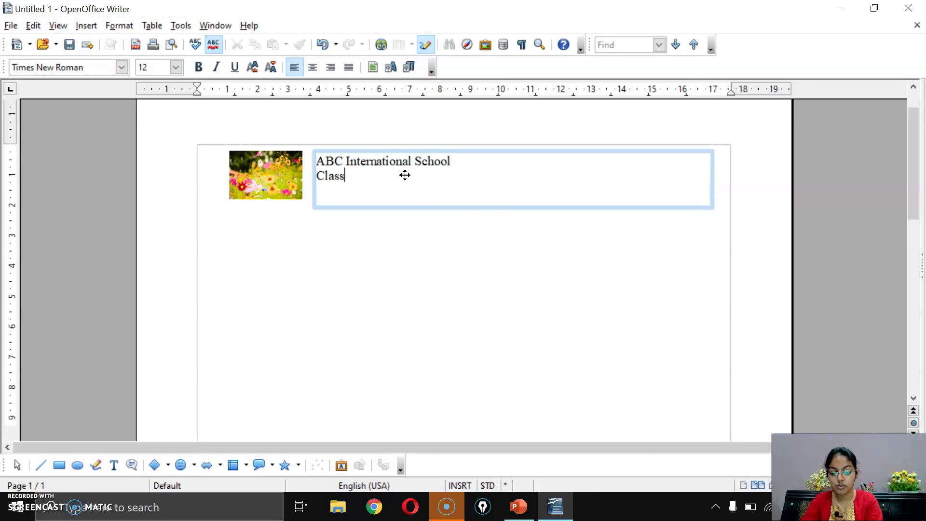
Step: Add the lines "Class – X", "Subject – Information Technology" and "Subject Code - 402" below the school name in the text box
{"action": "type", "text": "X"}
{"action": "key", "text": "Return"}
{"action": "type", "text": "Subj"}
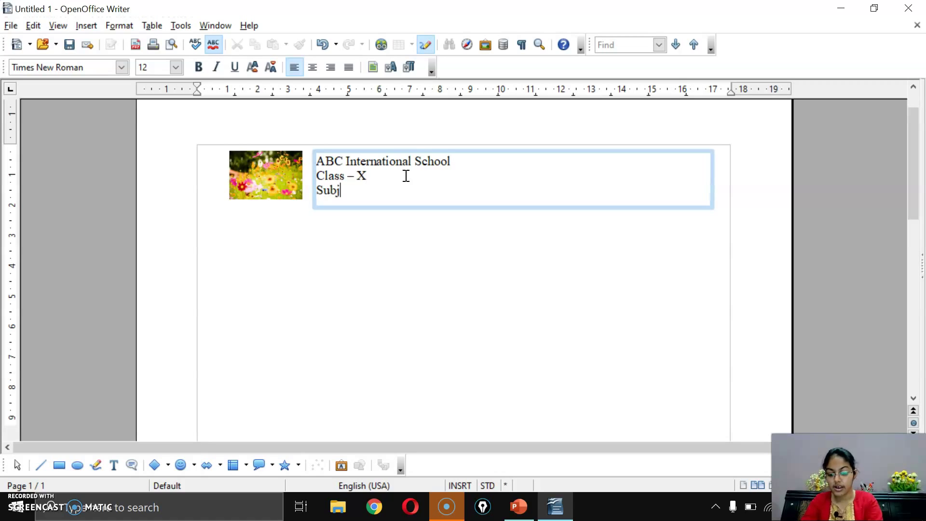
{"action": "type", "text": "ect - Inform"}
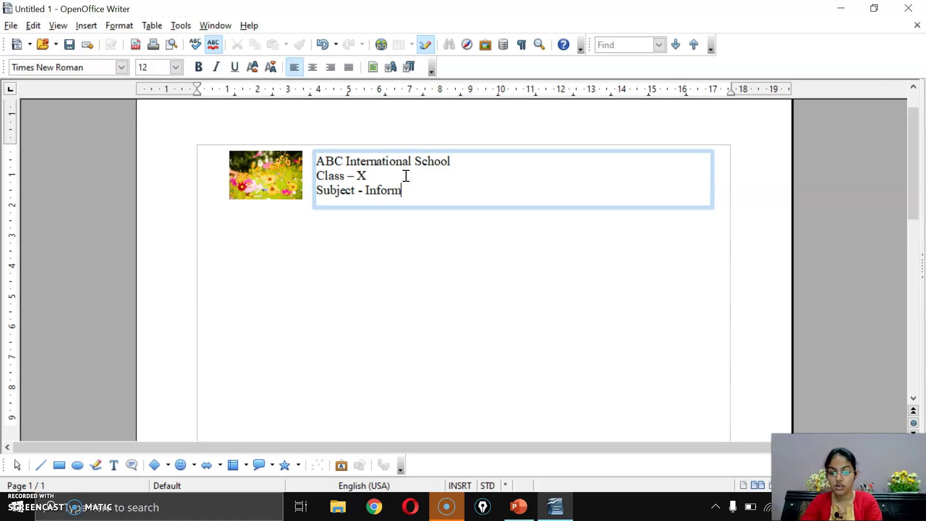
{"action": "type", "text": "ation Technology"}
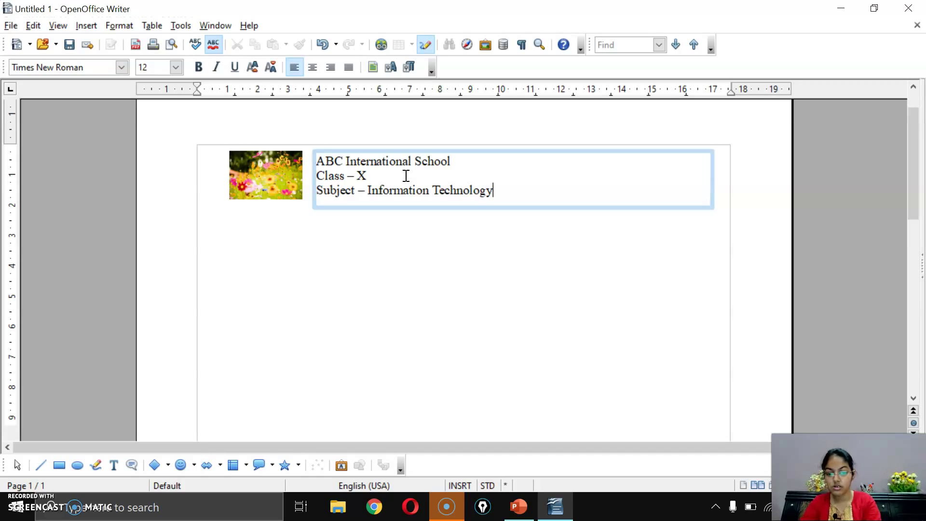
{"action": "key", "text": "Return"}
{"action": "type", "text": "Subject Code - 402"}
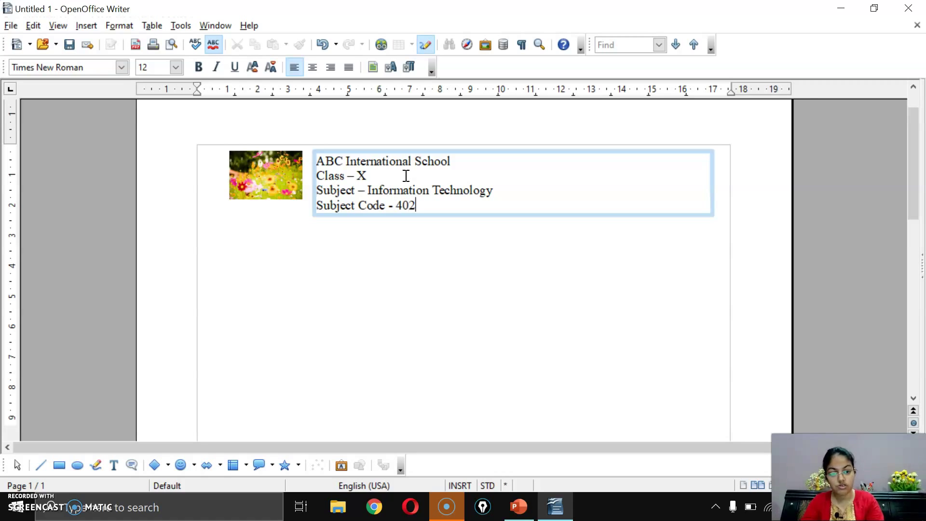
Step: Format all the text box lines as Tw Cen MT Condensed Extra Bold, bold, size 14, and centre them
{"action": "left_click_drag", "start_coordinate": [416, 206], "coordinate": [305, 141]}
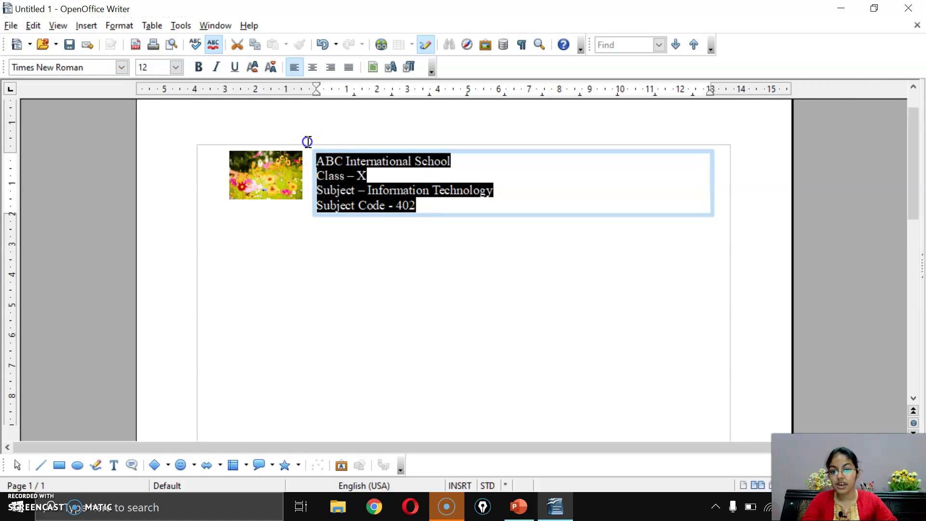
{"action": "left_click", "coordinate": [121, 67]}
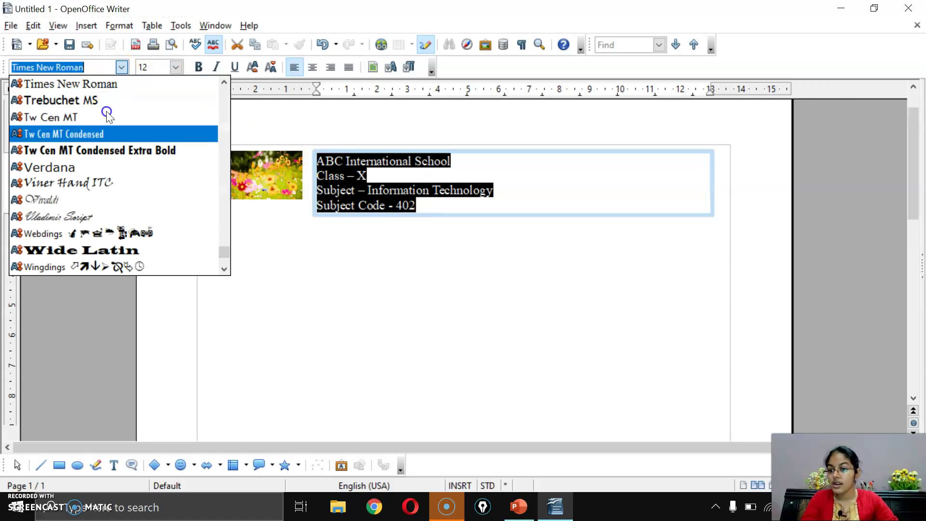
{"action": "left_click", "coordinate": [100, 147]}
{"action": "left_click", "coordinate": [200, 68]}
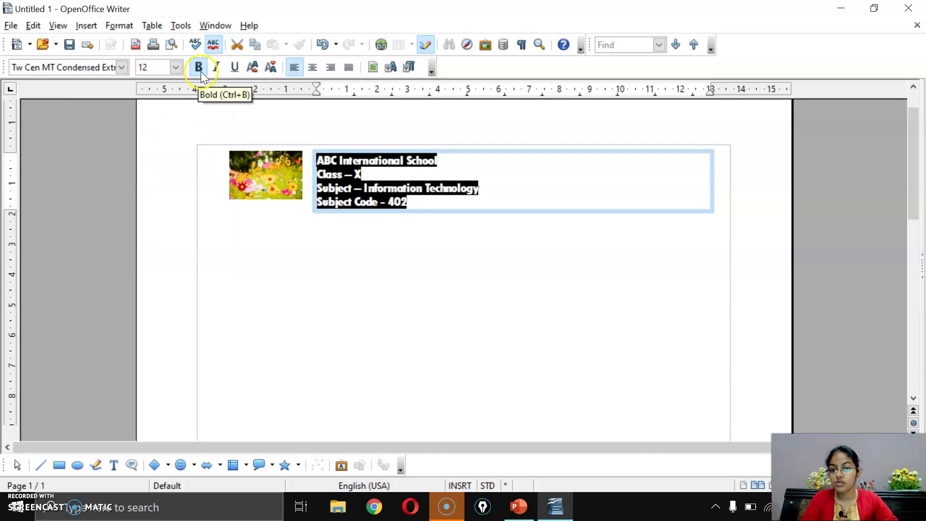
{"action": "left_click", "coordinate": [176, 67]}
{"action": "left_click", "coordinate": [159, 162]}
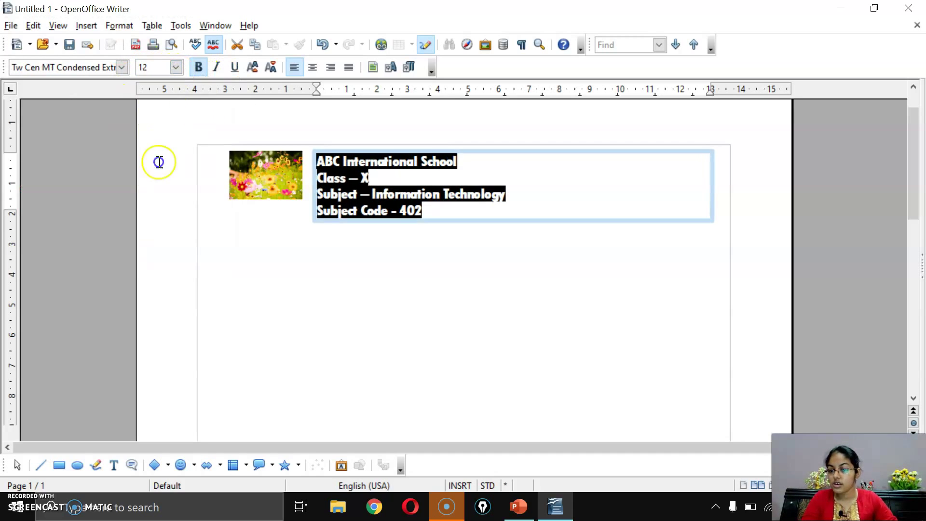
{"action": "left_click", "coordinate": [313, 67]}
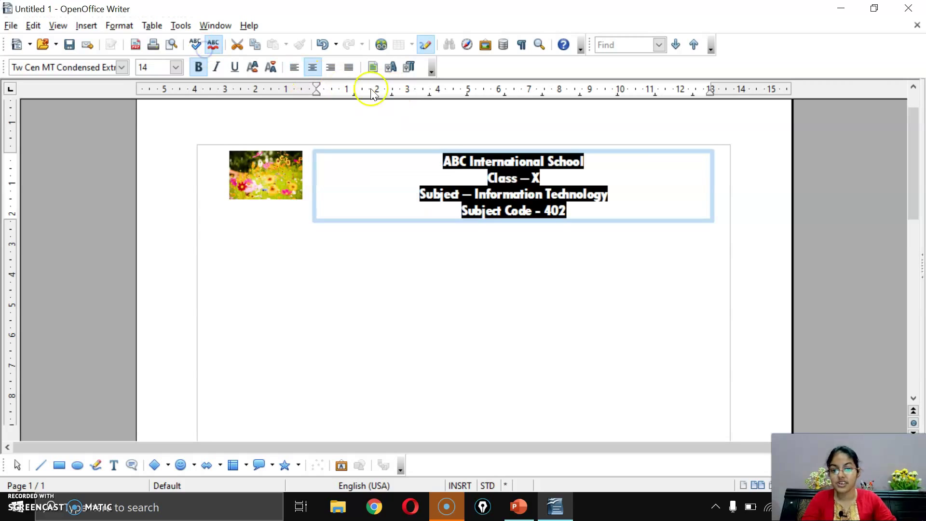
Step: Fill the heading text box with the solid colour Yellow green
{"action": "left_click", "coordinate": [418, 179]}
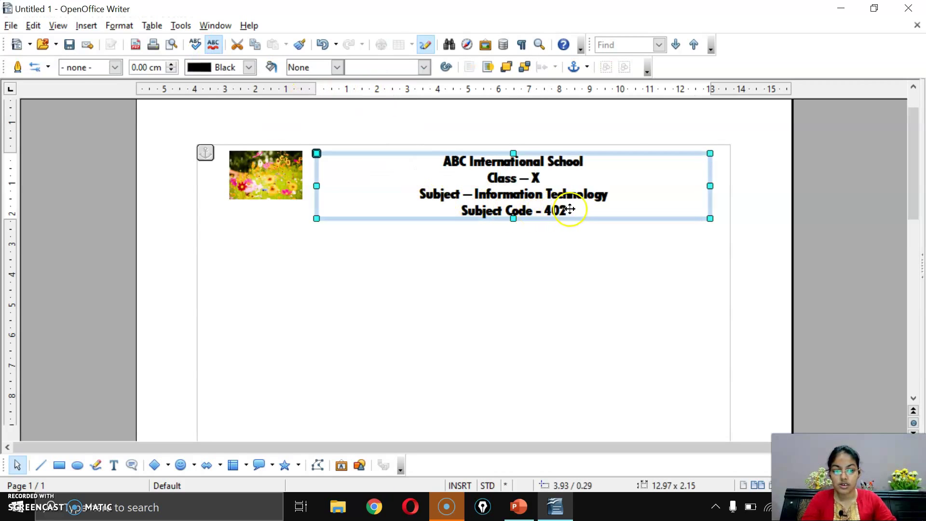
{"action": "left_click", "coordinate": [422, 154]}
{"action": "left_click", "coordinate": [368, 151]}
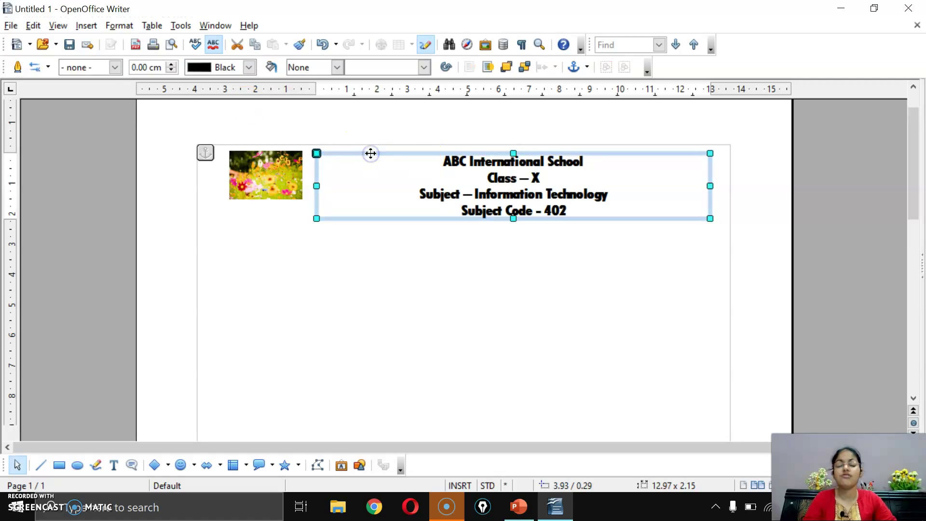
{"action": "left_click", "coordinate": [335, 65]}
{"action": "left_click", "coordinate": [328, 92]}
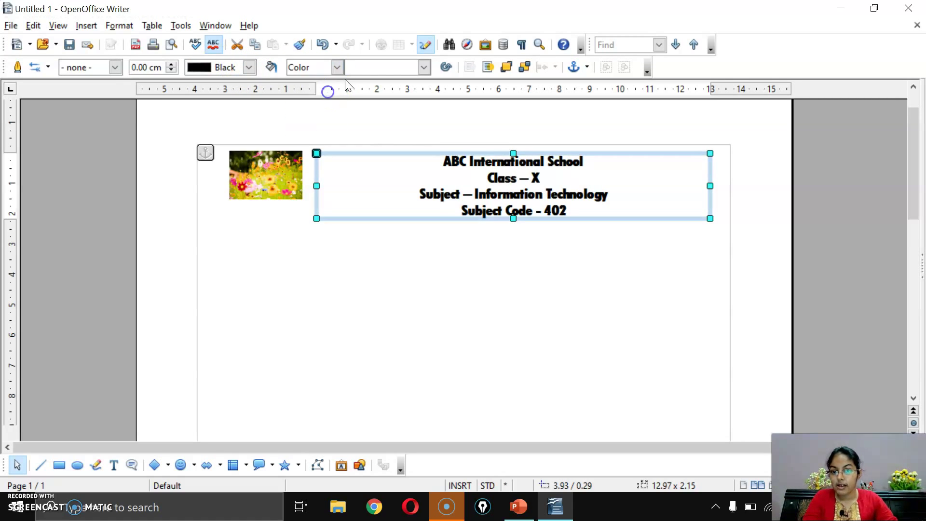
{"action": "left_click", "coordinate": [383, 72]}
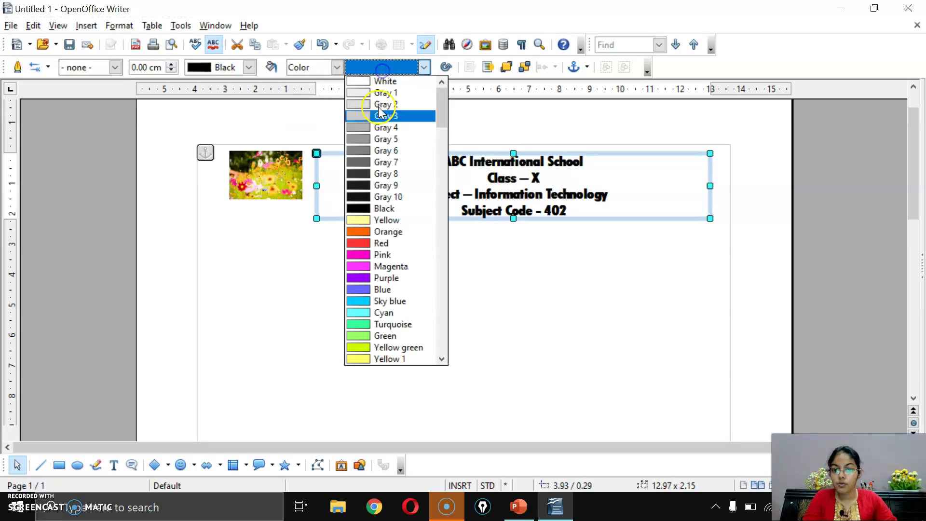
{"action": "left_click", "coordinate": [382, 347]}
Step: Enter "Time allowed" on the body text line below the picture and heading box
{"action": "left_click", "coordinate": [450, 269]}
{"action": "left_click", "coordinate": [235, 241]}
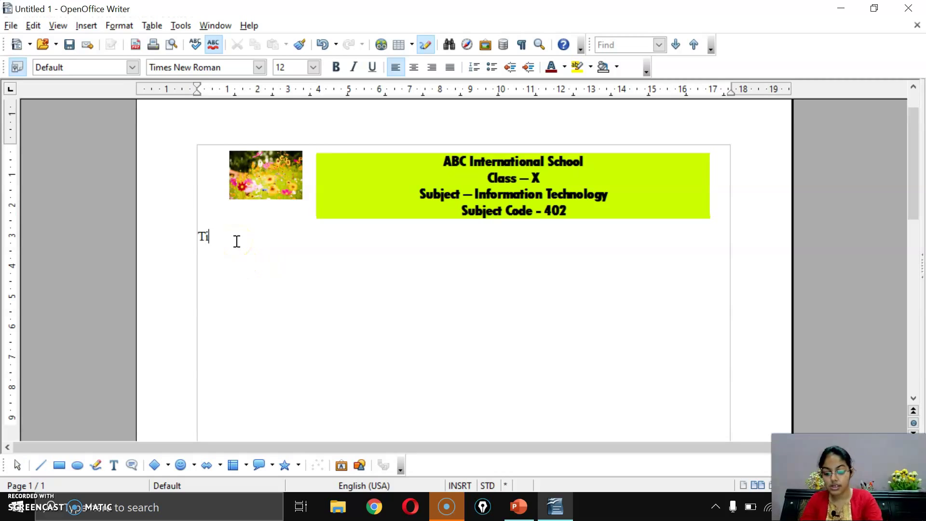
{"action": "type", "text": "Time allowed"}
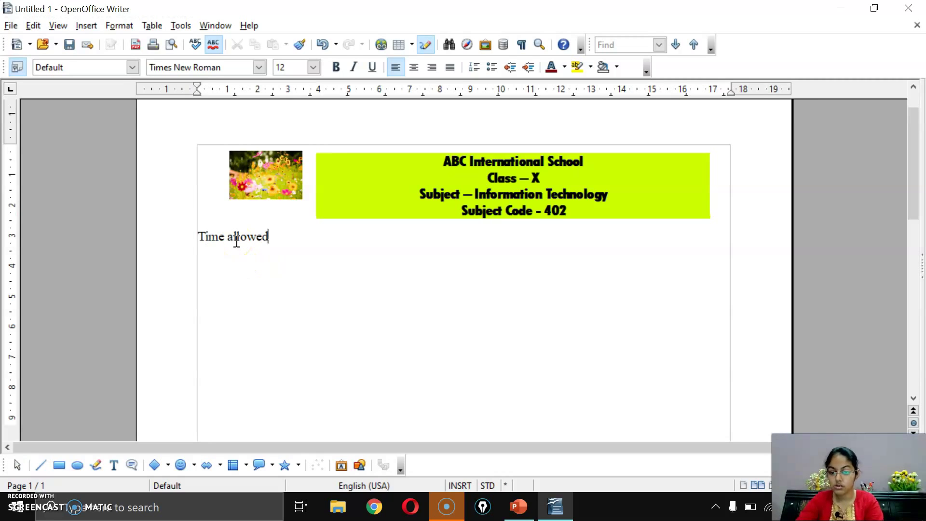
Step: Delete the X from the Class line in the heading box and enlarge the picture to about 2.87 x 2.17 cm
{"action": "left_click", "coordinate": [548, 184]}
{"action": "double_click", "coordinate": [537, 178]}
{"action": "key", "text": "BackSpace"}
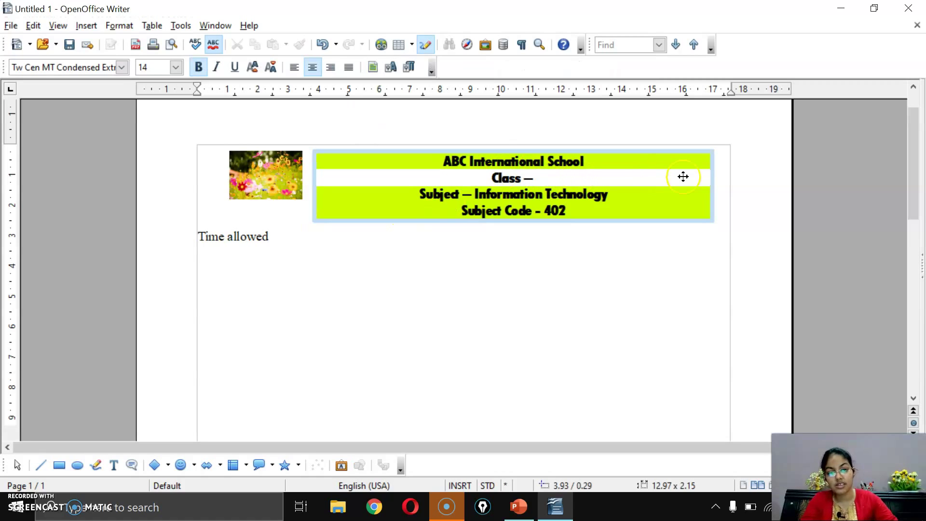
{"action": "left_click", "coordinate": [552, 241]}
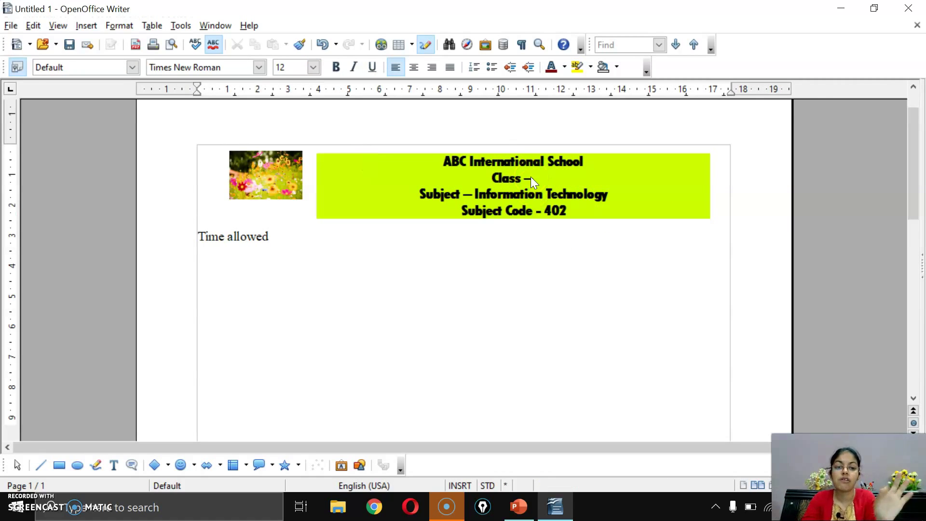
{"action": "left_click_drag", "start_coordinate": [258, 170], "coordinate": [274, 217]}
{"action": "left_click_drag", "start_coordinate": [239, 183], "coordinate": [224, 185]}
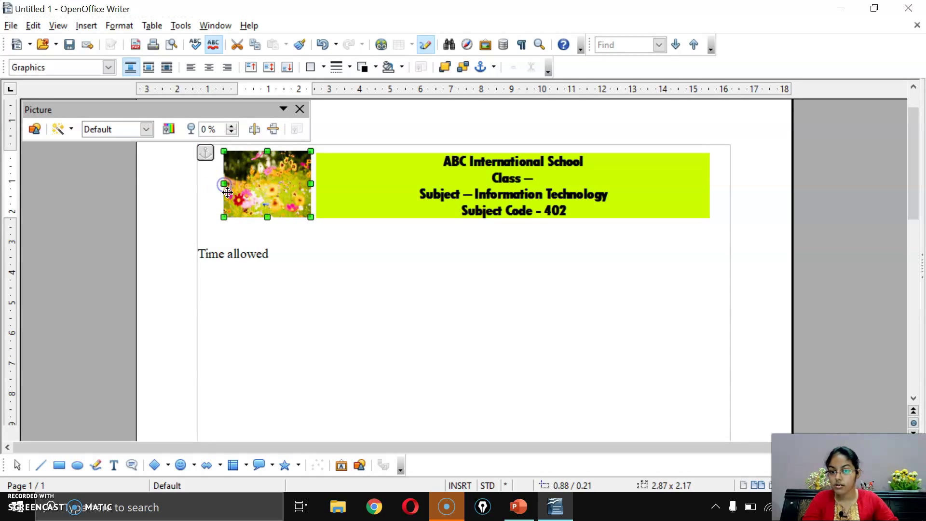
Step: Extend the Time allowed line with ": 2 hours" and add "Maximum Marks :" towards the right margin, keeping it all on one line
{"action": "left_click", "coordinate": [286, 253]}
{"action": "type", "text": ":"}
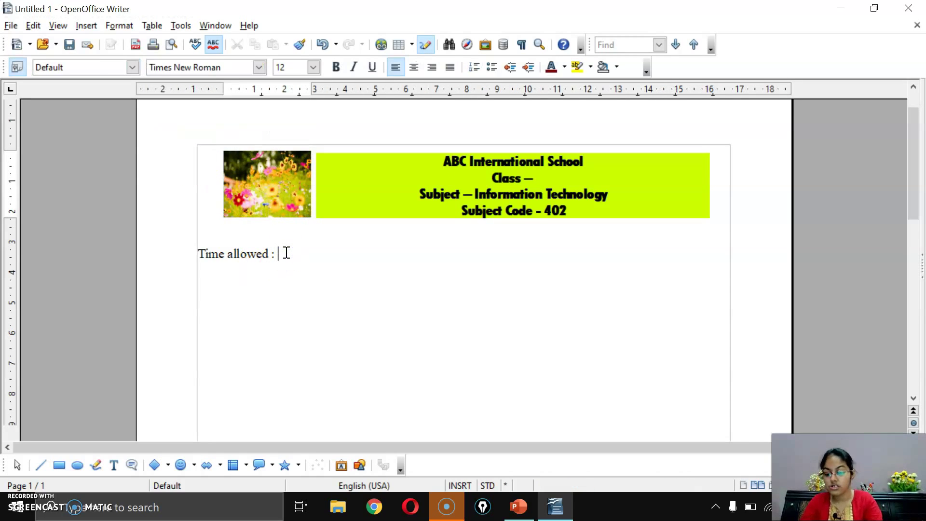
{"action": "type", "text": " 2 hours "}
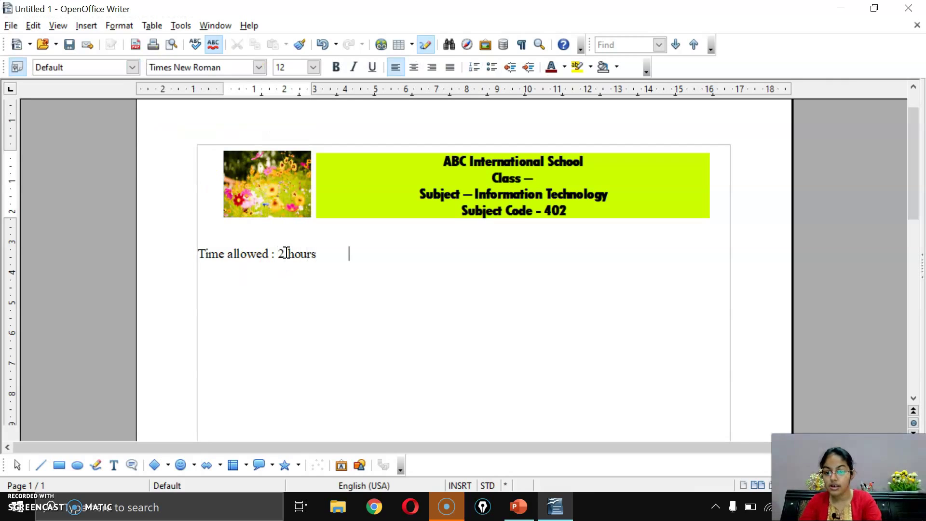
{"action": "type", "text": "Ma"}
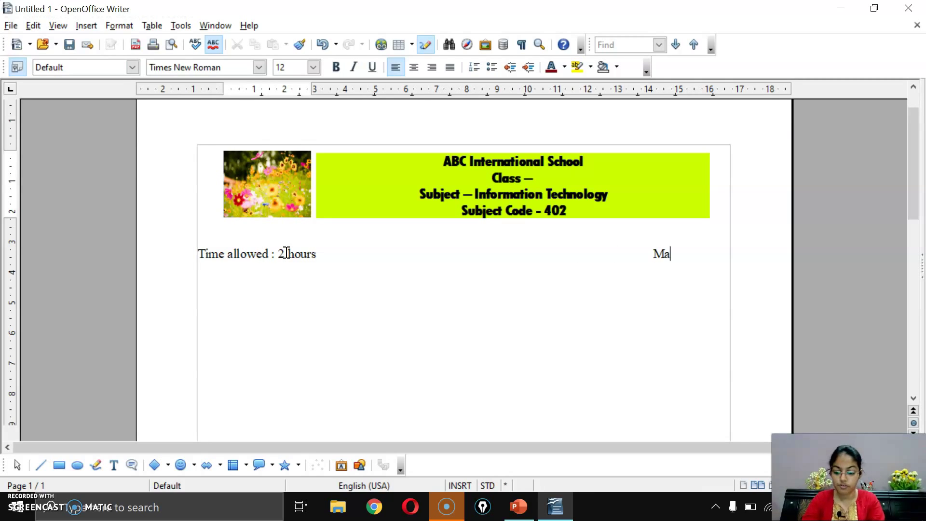
{"action": "type", "text": "ximum Marks :"}
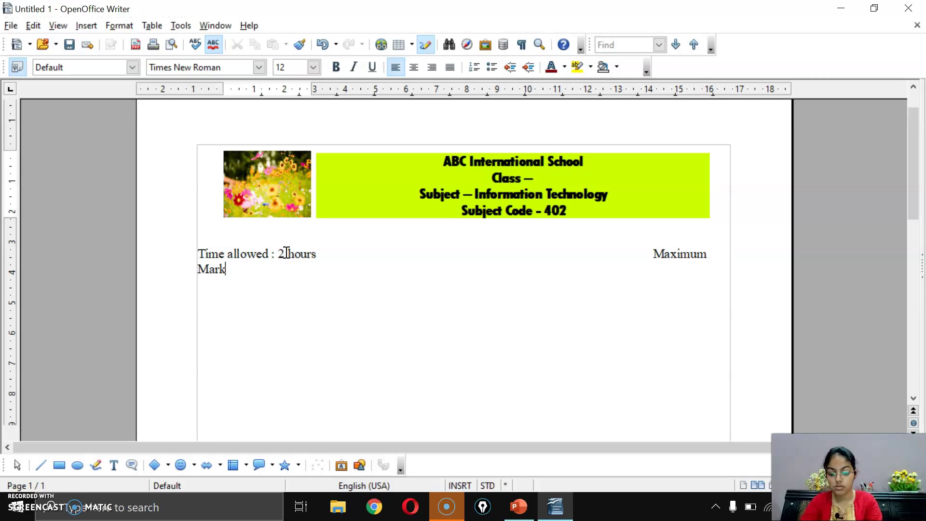
{"action": "left_click", "coordinate": [630, 252]}
{"action": "key", "text": "BackSpace"}
{"action": "key", "text": "BackSpace"}
{"action": "key", "text": "BackSpace"}
{"action": "key", "text": "BackSpace"}
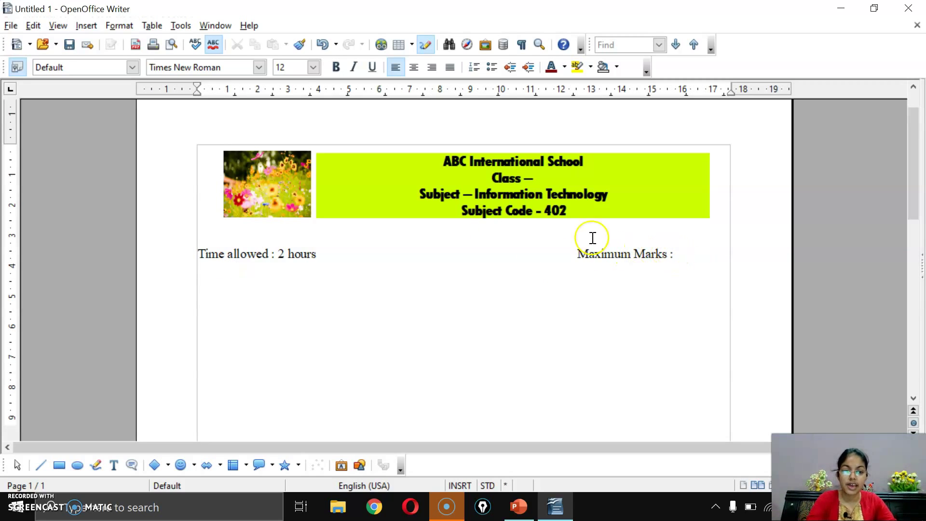
Step: Delete "2 hours" after "Time allowed :" to leave the duration blank
{"action": "left_click", "coordinate": [335, 251]}
{"action": "left_click", "coordinate": [275, 252], "text": "shift"}
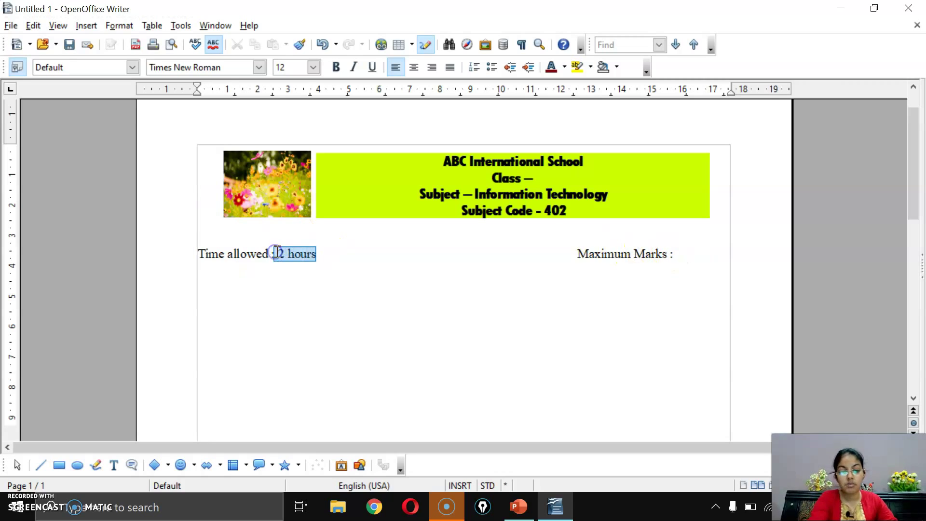
{"action": "key", "text": "BackSpace"}
Step: Make the Time allowed and Maximum Marks line bold and shift "Maximum Marks :" one tab stop further right
{"action": "double_click", "coordinate": [554, 252]}
{"action": "triple_click", "coordinate": [558, 252]}
{"action": "key", "text": "ctrl+b"}
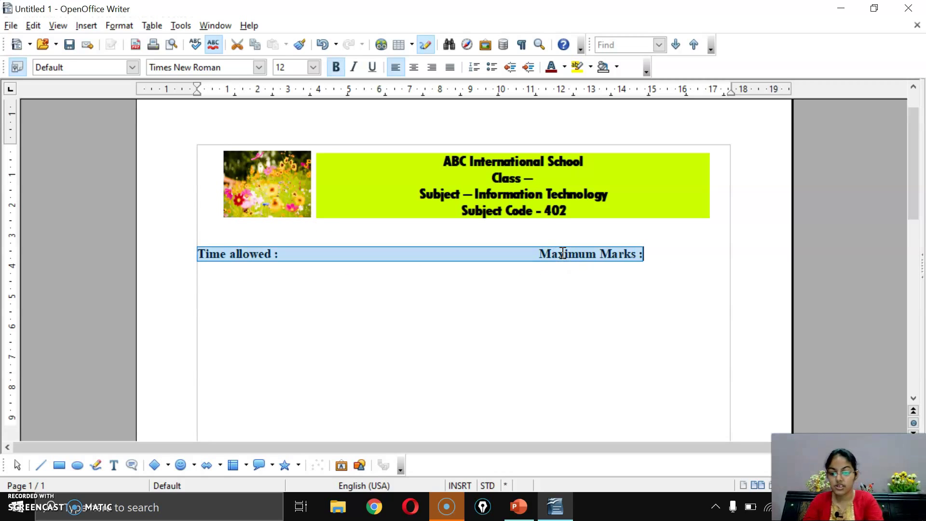
{"action": "left_click", "coordinate": [540, 254]}
{"action": "key", "text": "Tab"}
Step: Insert a full-width horizontal rule below the Time allowed and Maximum Marks line by entering ===
{"action": "left_click", "coordinate": [696, 253]}
{"action": "key", "text": "Return"}
{"action": "type", "text": "==="}
{"action": "key", "text": "Return"}
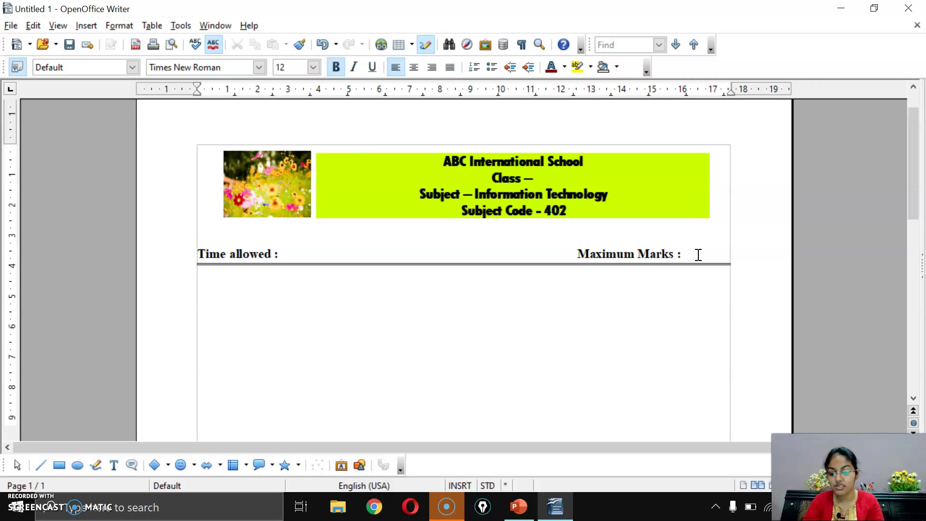
Step: Enter the heading "General Instructions:" below the rule, followed by blank entries numbered 1 to 4
{"action": "type", "text": "General Instructi"}
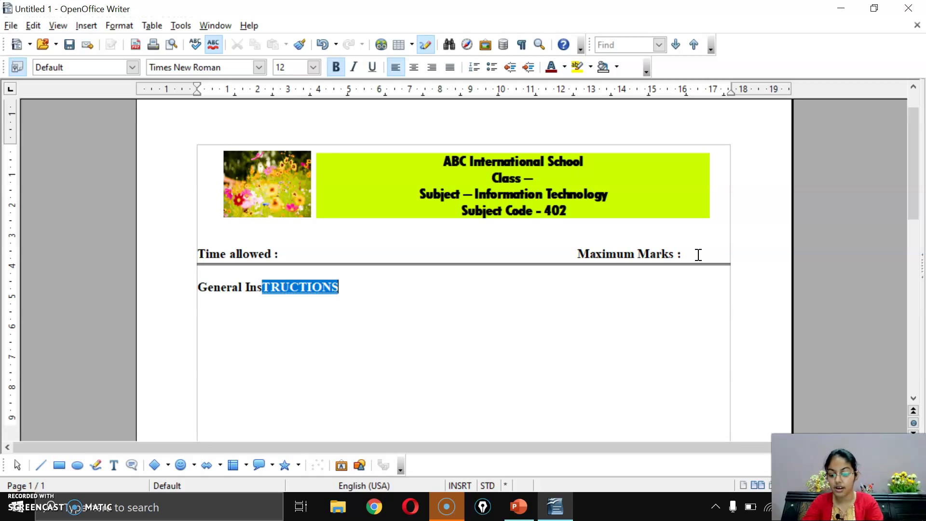
{"action": "type", "text": "ons:"}
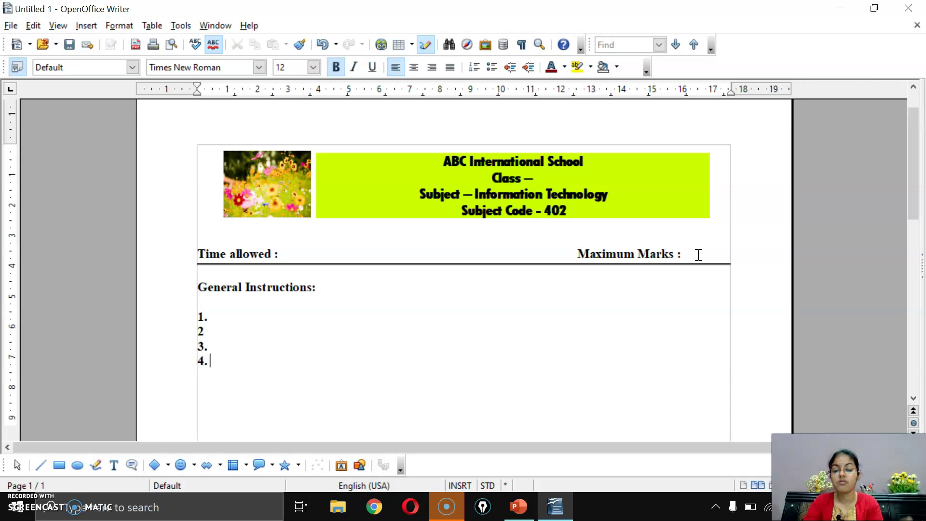
{"action": "scroll", "coordinate": [463, 331], "scroll_direction": "down", "scroll_amount": 10}
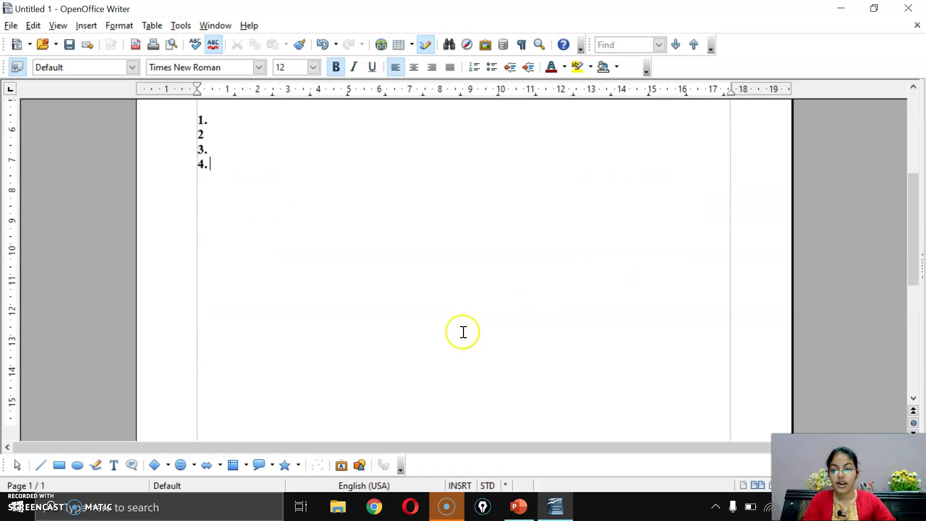
Step: Replace the four blank numbered entries under General Instructions with the line "Q 1. Attempt any four questions"
{"action": "scroll", "coordinate": [357, 335], "scroll_direction": "up", "scroll_amount": 10}
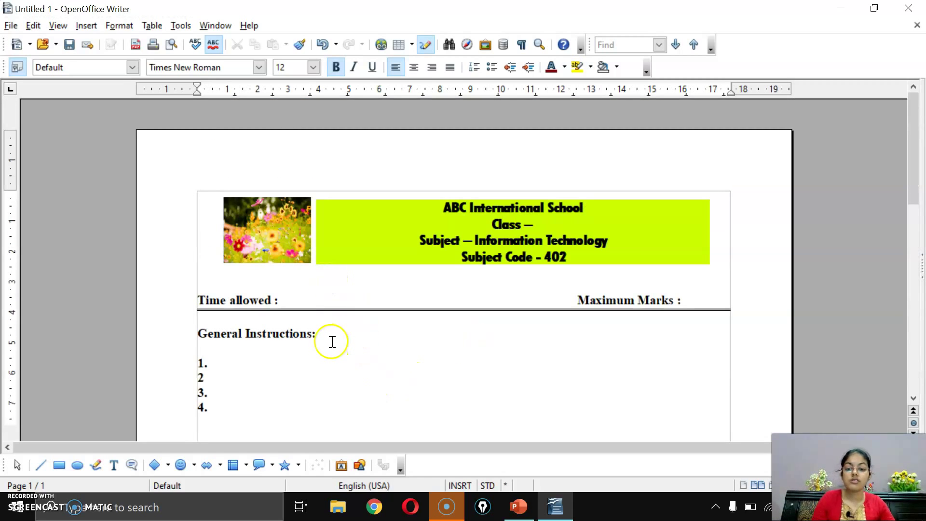
{"action": "left_click_drag", "start_coordinate": [219, 405], "coordinate": [186, 367]}
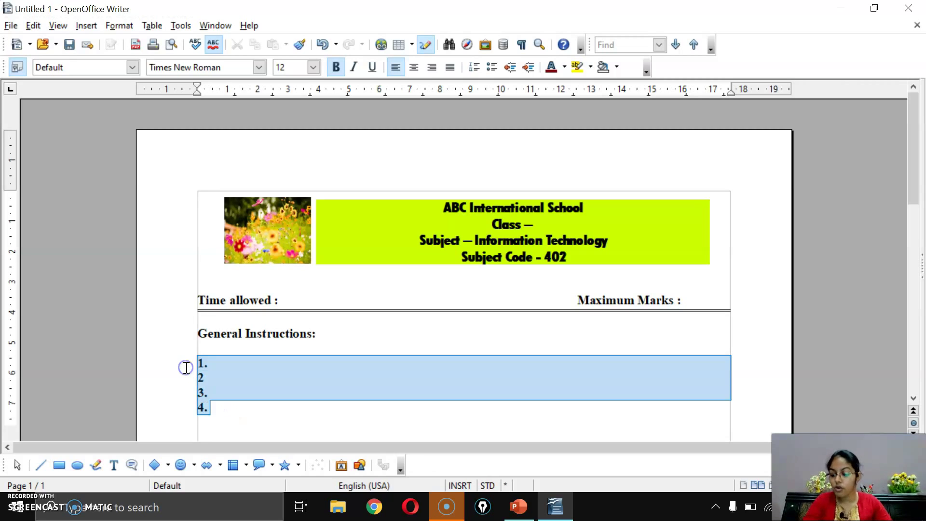
{"action": "type", "text": "Q 1. ANswer the f"}
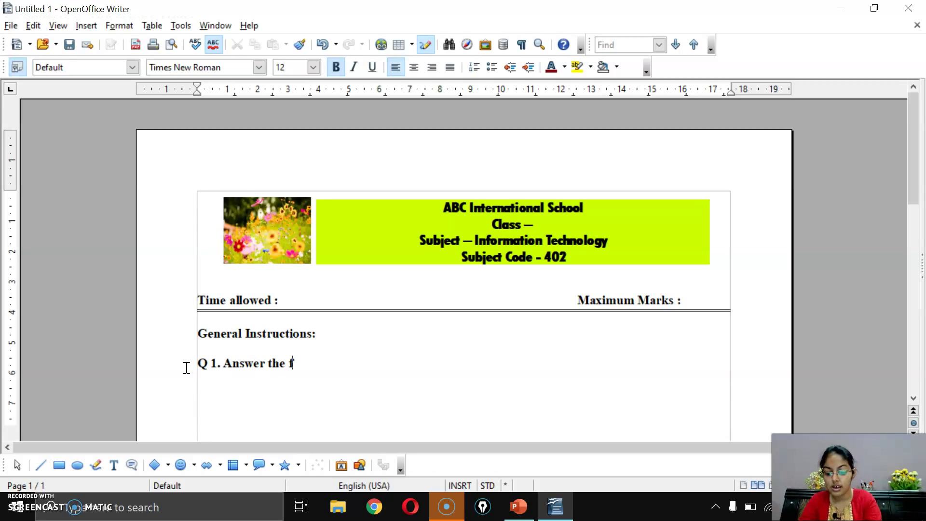
{"action": "key", "text": "BackSpace"}
{"action": "key", "text": "BackSpace"}
{"action": "key", "text": "BackSpace"}
{"action": "key", "text": "BackSpace"}
{"action": "key", "text": "BackSpace"}
{"action": "key", "text": "BackSpace"}
{"action": "key", "text": "BackSpace"}
{"action": "key", "text": "BackSpace"}
{"action": "key", "text": "BackSpace"}
{"action": "key", "text": "BackSpace"}
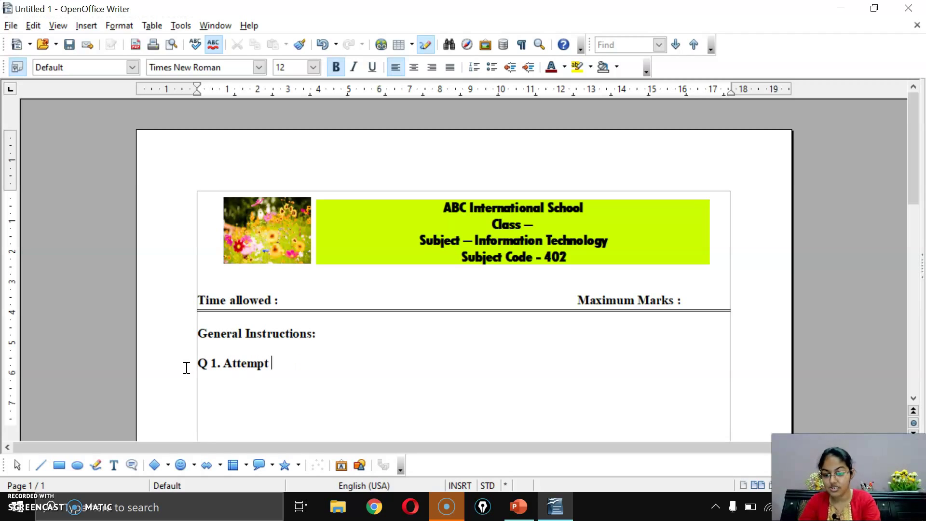
{"action": "type", "text": "ttempt any four questions"}
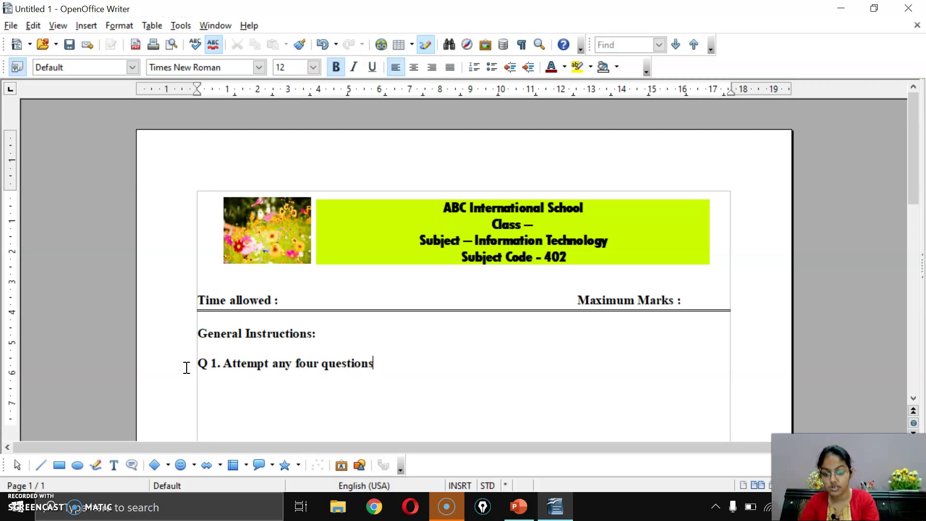
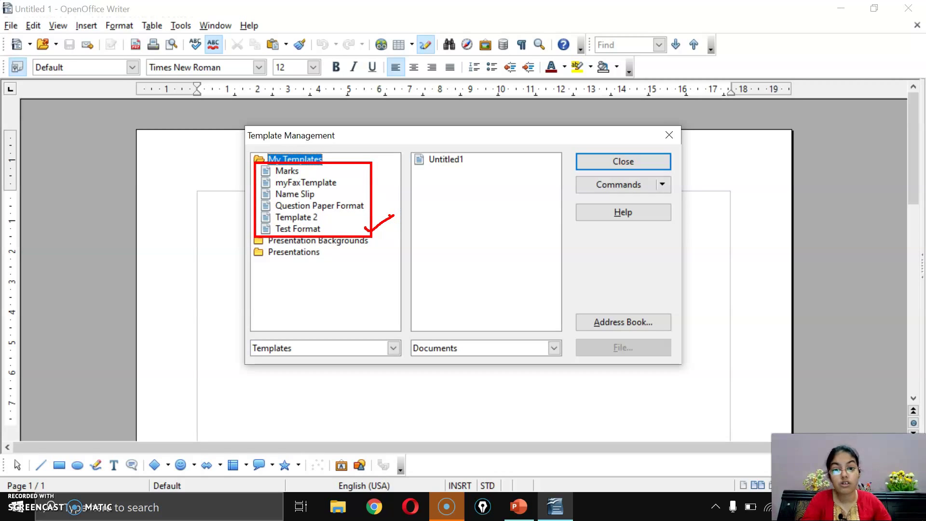
Step: Set the Question Paper Format template from My Templates as the default template and close Template Management
{"action": "left_click", "coordinate": [346, 207]}
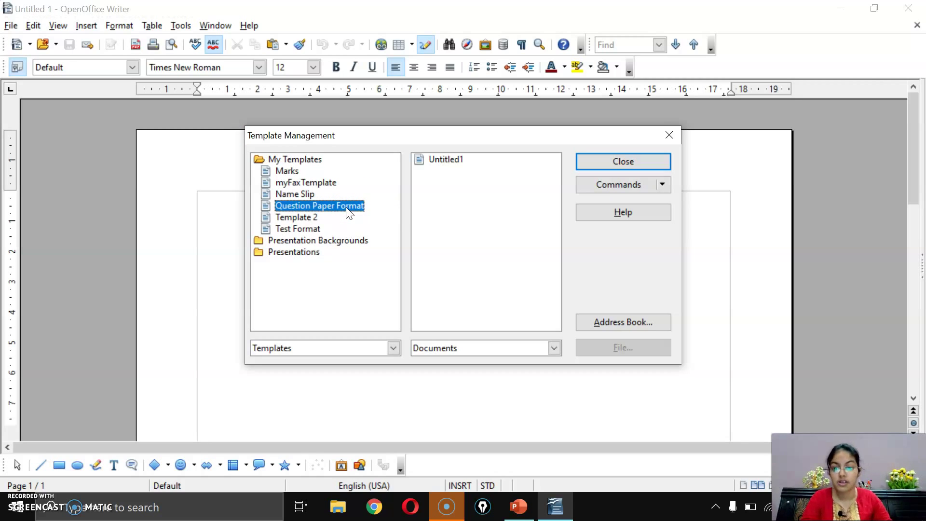
{"action": "left_click", "coordinate": [316, 209]}
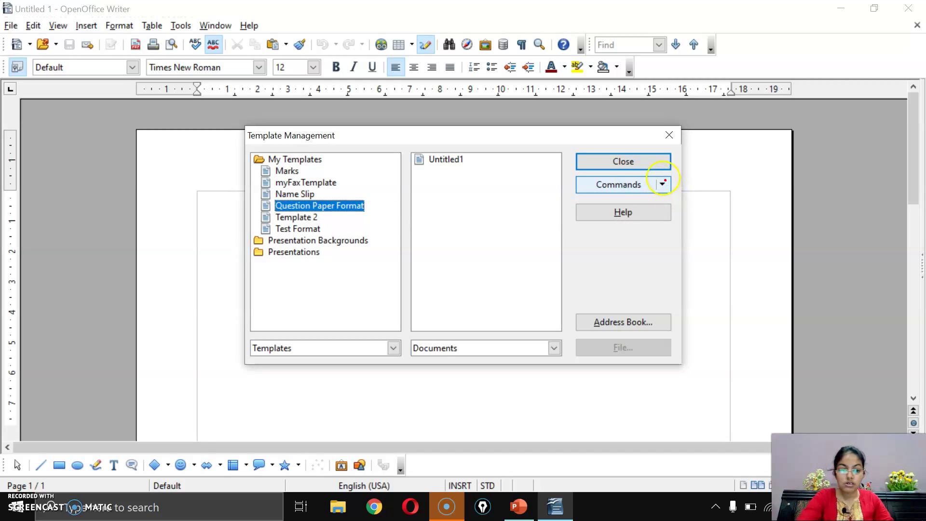
{"action": "mouse_move", "coordinate": [654, 172]}
{"action": "left_mouse_down"}
{"action": "mouse_move", "coordinate": [679, 200]}
{"action": "mouse_move", "coordinate": [707, 179]}
{"action": "left_mouse_up"}
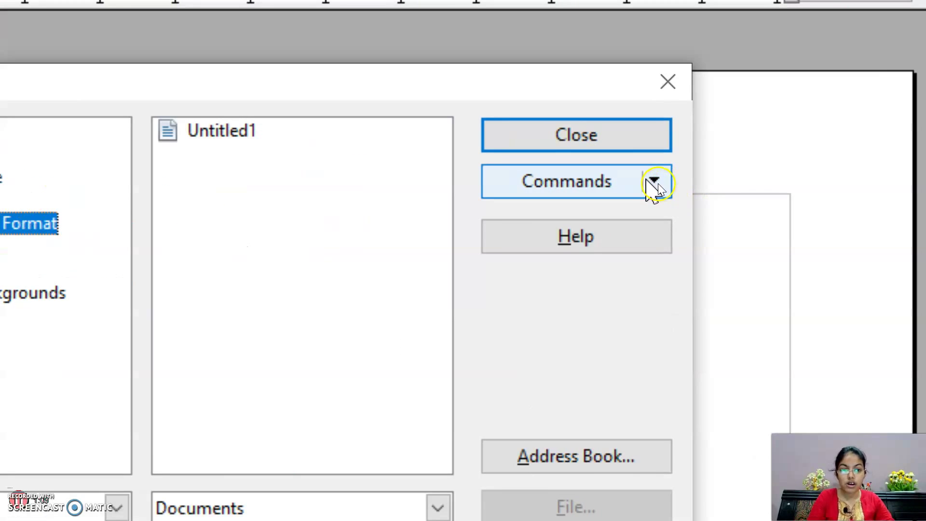
{"action": "left_click", "coordinate": [657, 181]}
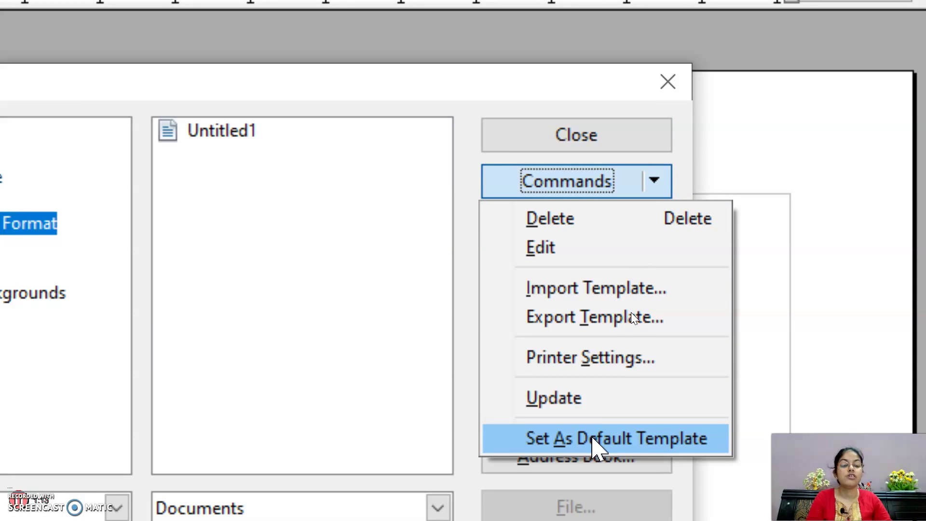
{"action": "left_click", "coordinate": [594, 438]}
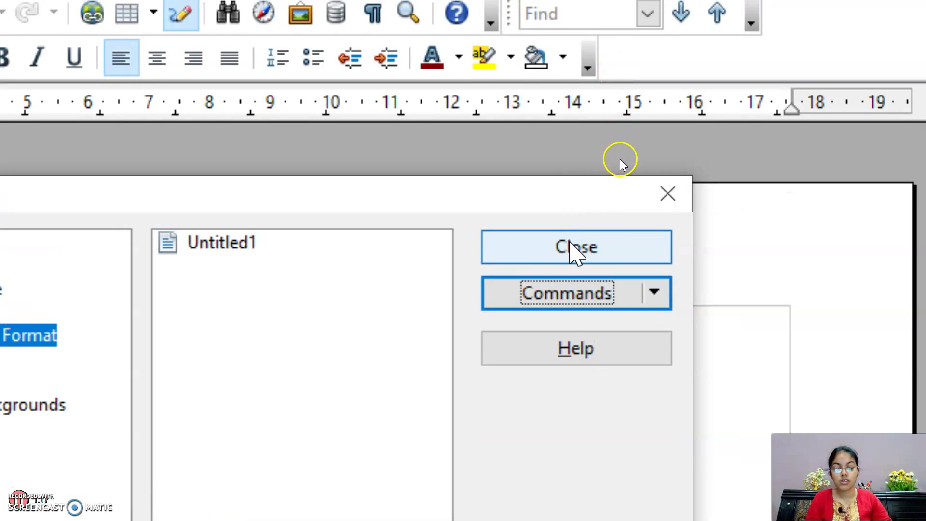
{"action": "left_click", "coordinate": [572, 243]}
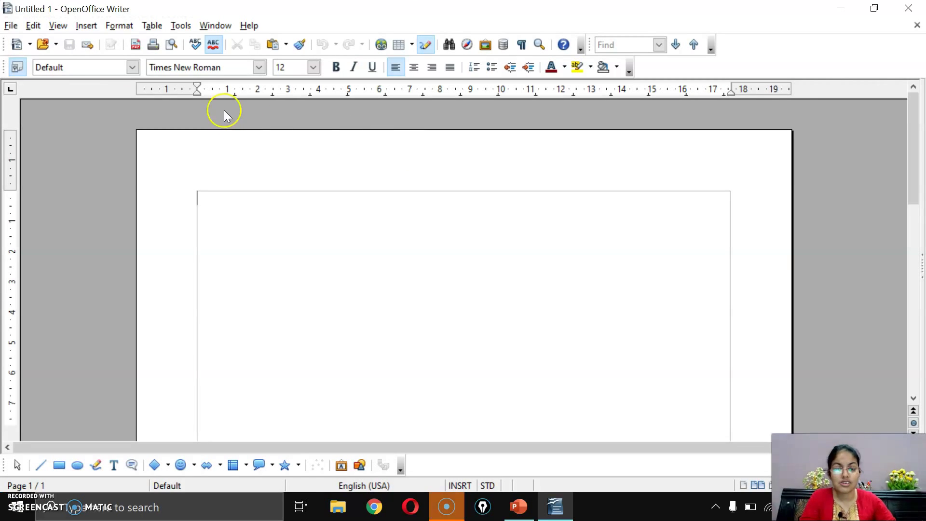
Step: Create a new text document based on the custom default template
{"action": "left_click", "coordinate": [10, 27]}
{"action": "mouse_move", "coordinate": [13, 45]}
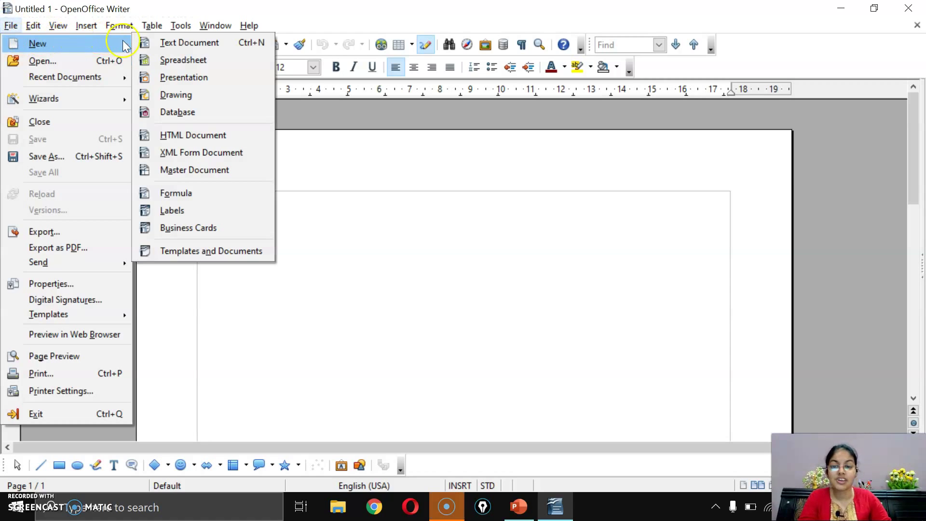
{"action": "left_click", "coordinate": [150, 48]}
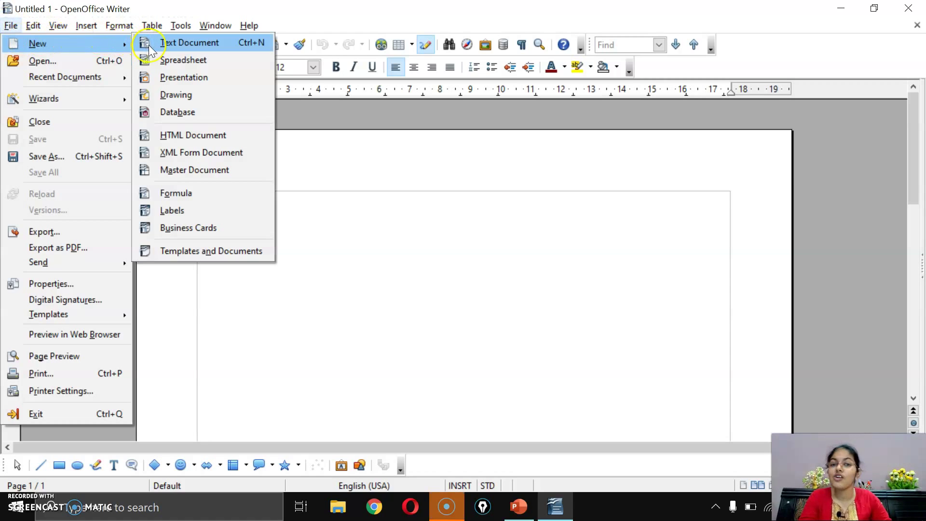
{"action": "left_click", "coordinate": [184, 45]}
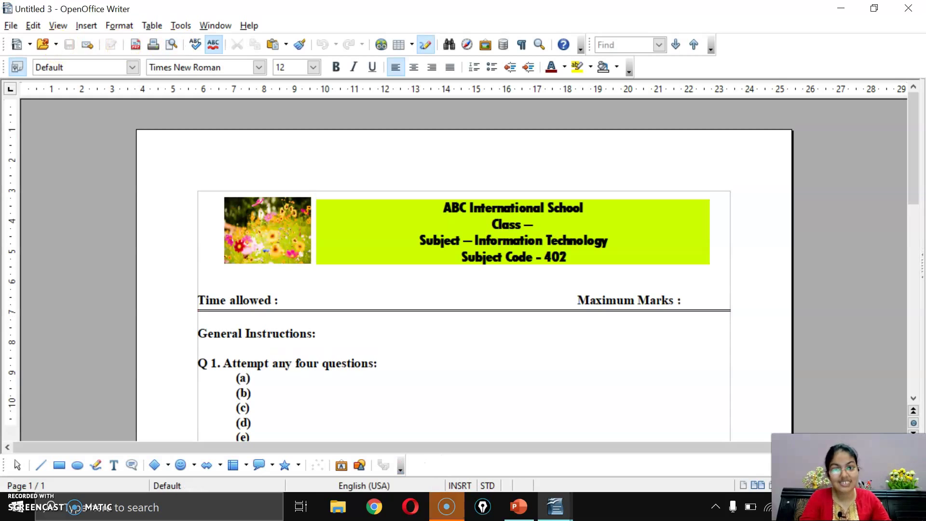
Step: Close the new document, relaunch OpenOffice Writer from the Windows search and look over its startup document
{"action": "left_click", "coordinate": [908, 9]}
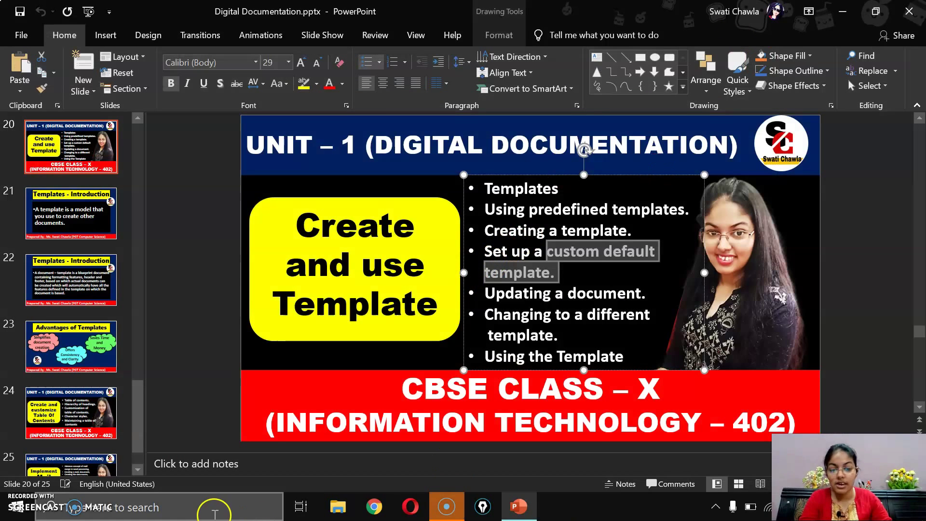
{"action": "left_click", "coordinate": [213, 507]}
{"action": "type", "text": "writer"}
{"action": "left_click", "coordinate": [162, 118]}
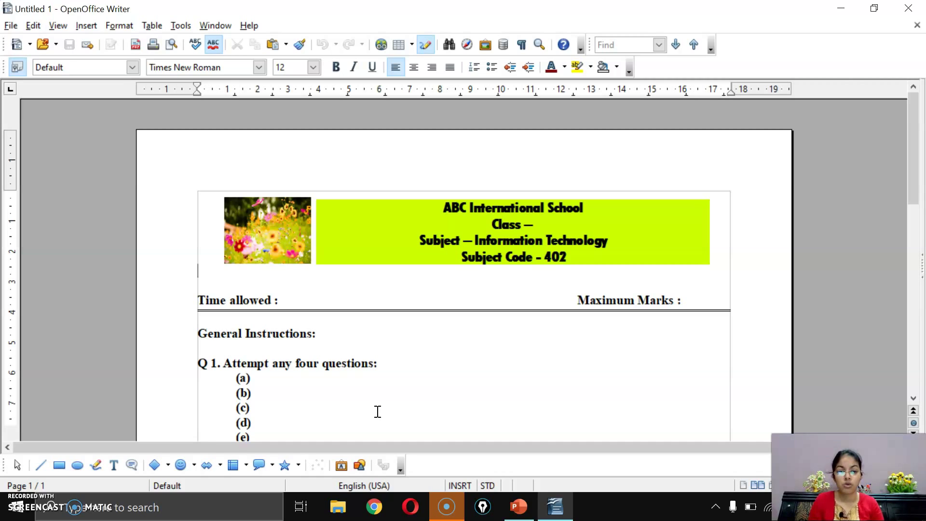
{"action": "scroll", "coordinate": [421, 407], "scroll_direction": "down", "scroll_amount": 6}
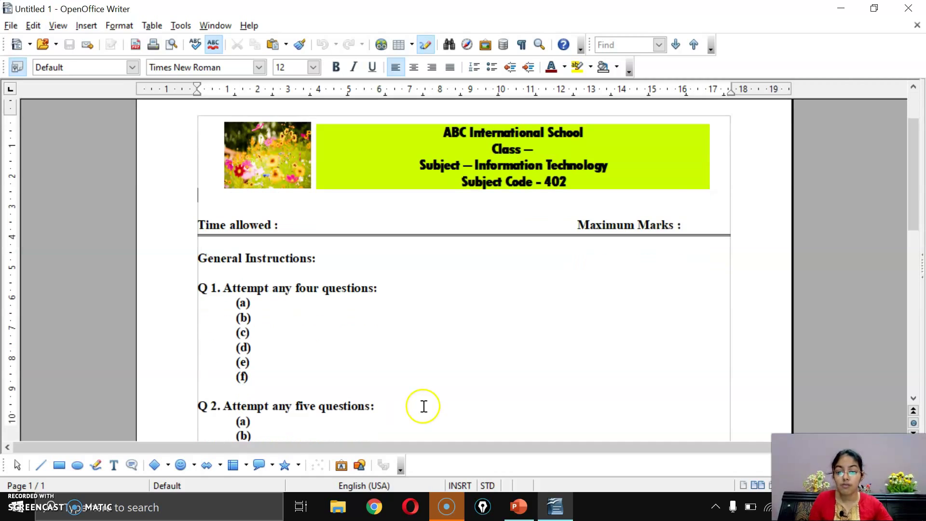
{"action": "scroll", "coordinate": [386, 348], "scroll_direction": "up", "scroll_amount": 4}
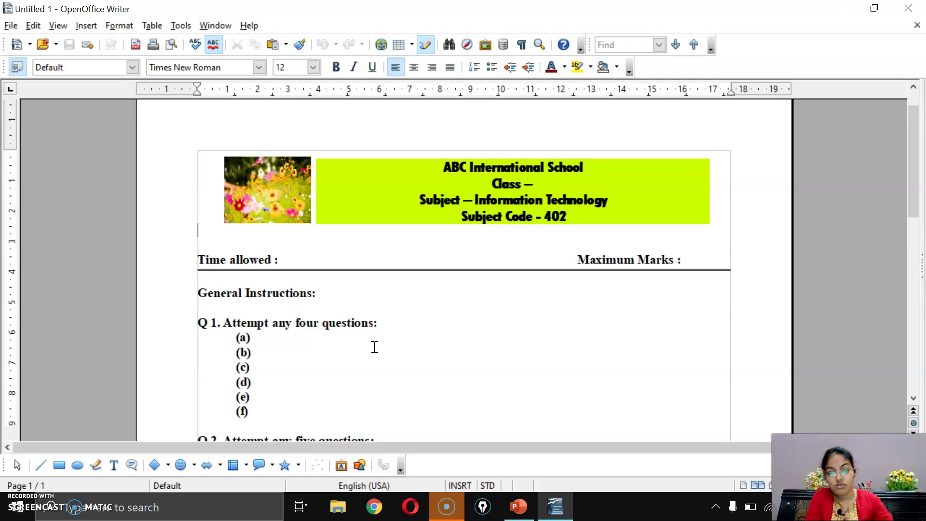
Step: Open the template organizer, select Question Paper Format in My Templates, reset the default template for text documents, and close the organizer
{"action": "left_click", "coordinate": [410, 328]}
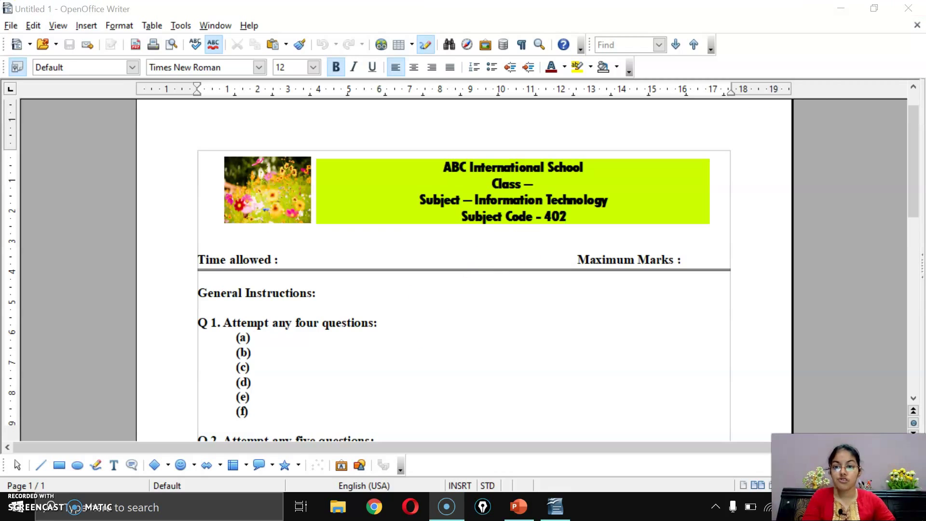
{"action": "left_click", "coordinate": [11, 26]}
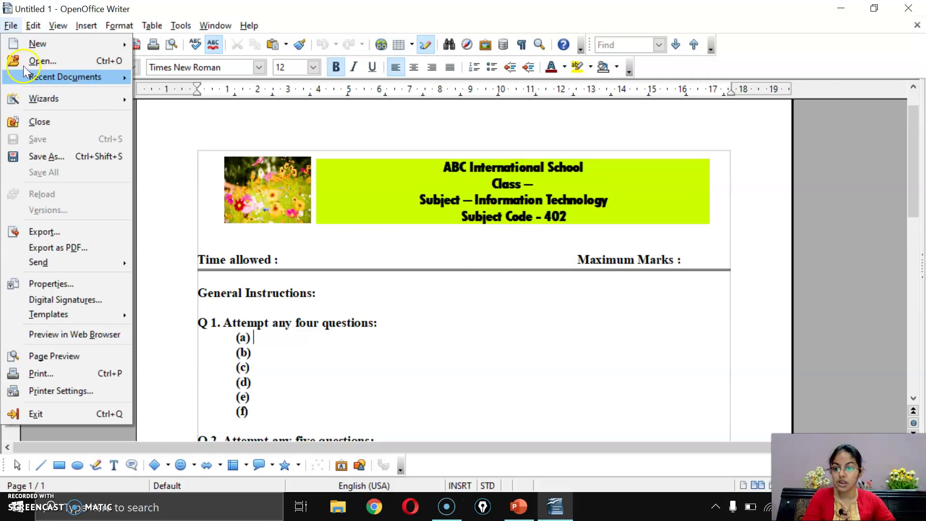
{"action": "left_click", "coordinate": [34, 313]}
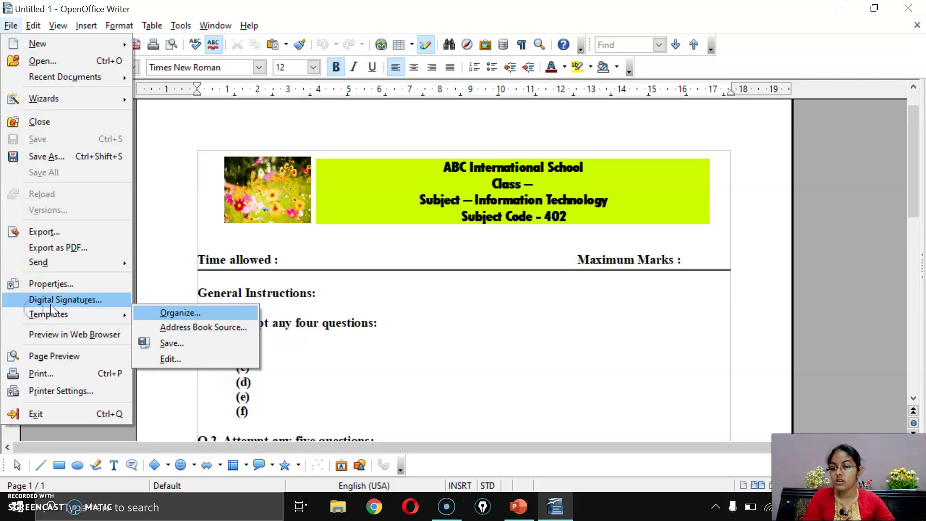
{"action": "left_click", "coordinate": [162, 315]}
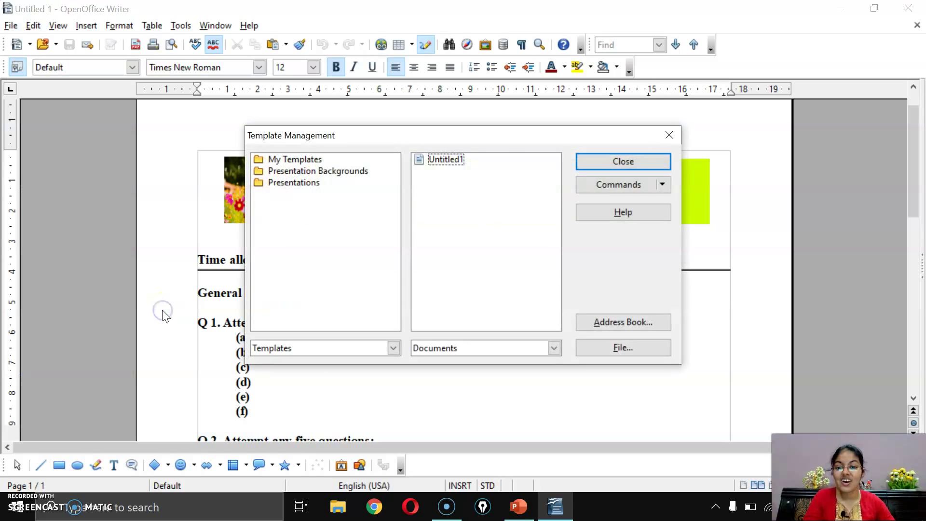
{"action": "double_click", "coordinate": [279, 159]}
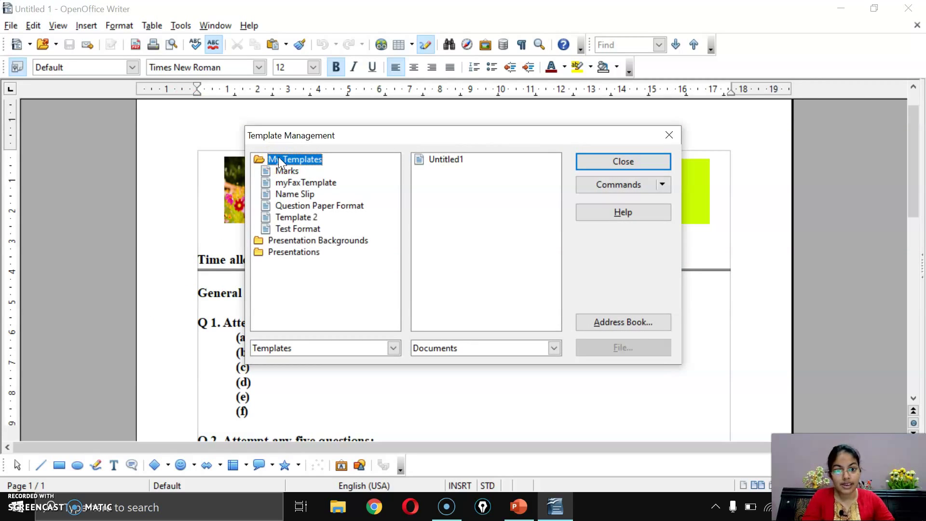
{"action": "left_click", "coordinate": [322, 207]}
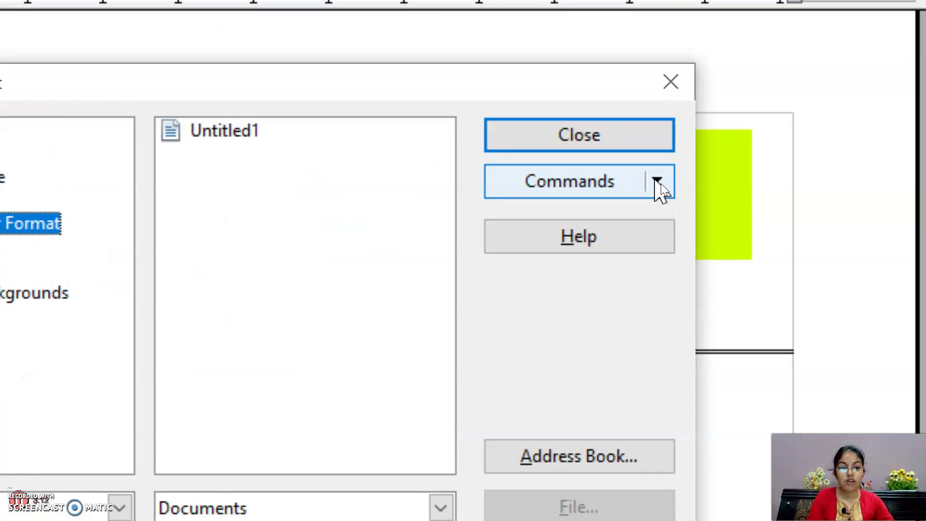
{"action": "left_click", "coordinate": [657, 182]}
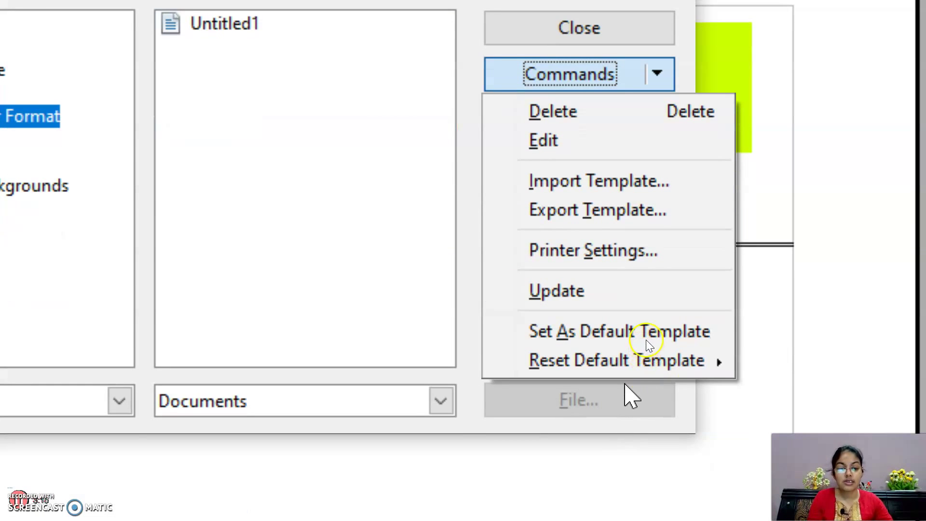
{"action": "mouse_move", "coordinate": [626, 371]}
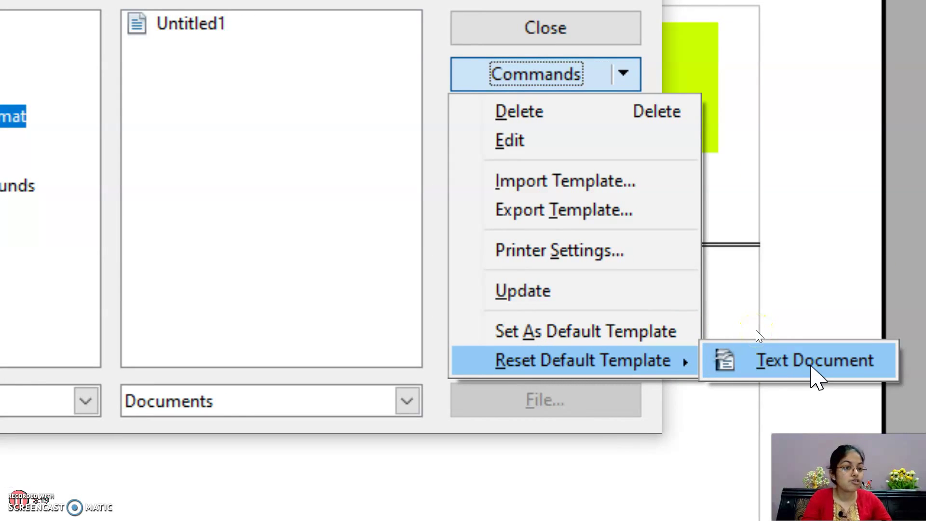
{"action": "left_click", "coordinate": [811, 366]}
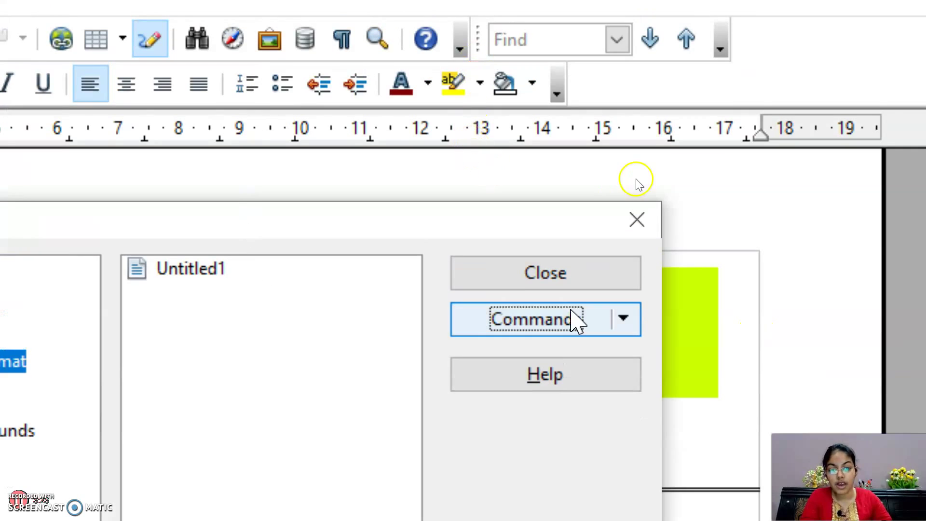
{"action": "left_click", "coordinate": [555, 29]}
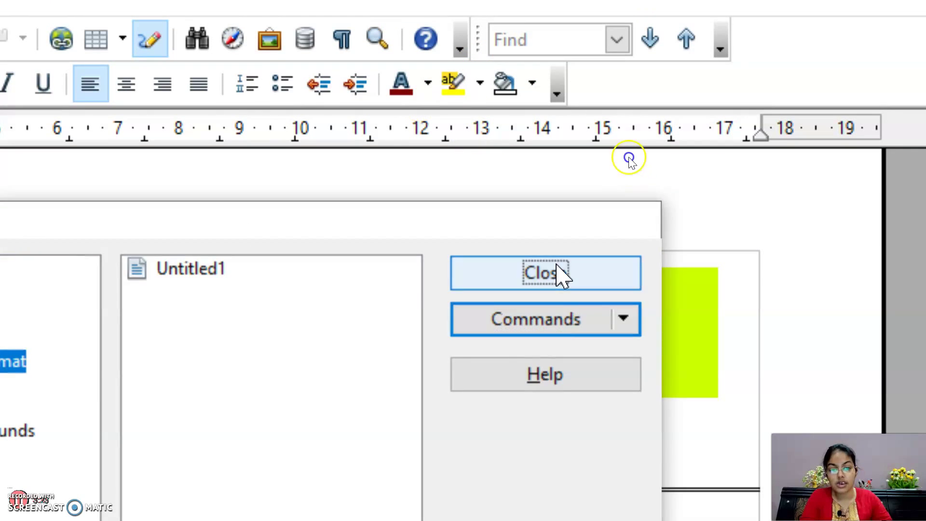
{"action": "left_click", "coordinate": [562, 275]}
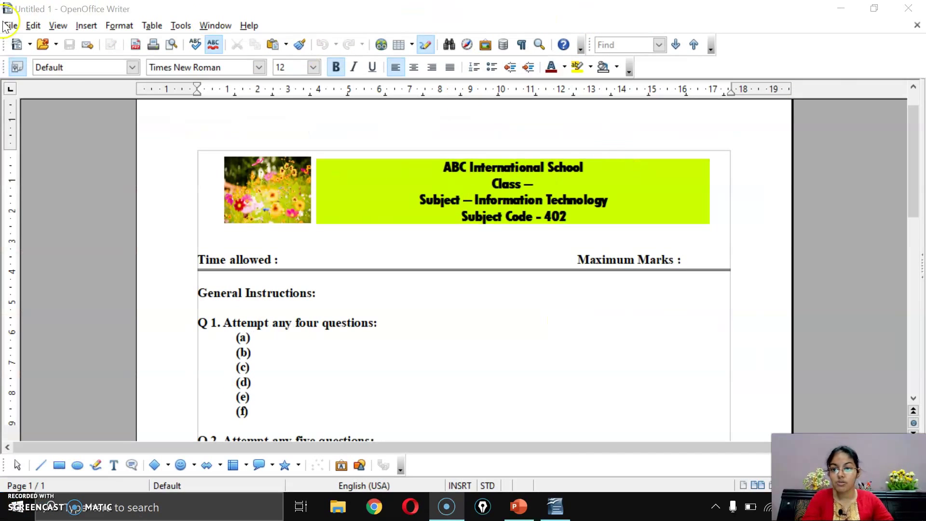
Step: Create a new text document to check the reset default template
{"action": "left_click", "coordinate": [10, 25]}
{"action": "mouse_move", "coordinate": [28, 43]}
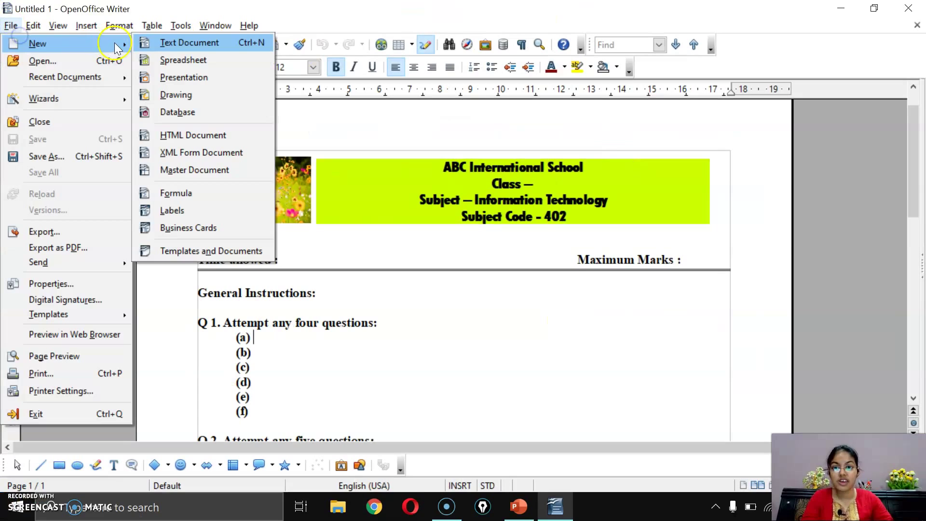
{"action": "left_click", "coordinate": [164, 42]}
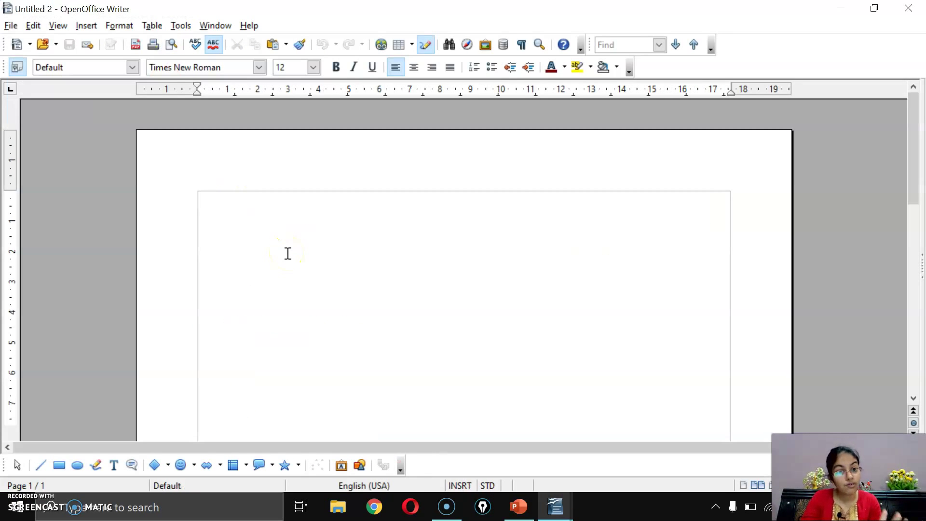
{"action": "left_click", "coordinate": [244, 252]}
Step: Close both open documents and relaunch OpenOffice Writer by searching Windows for "wr"
{"action": "left_click", "coordinate": [909, 8]}
{"action": "left_click", "coordinate": [908, 8]}
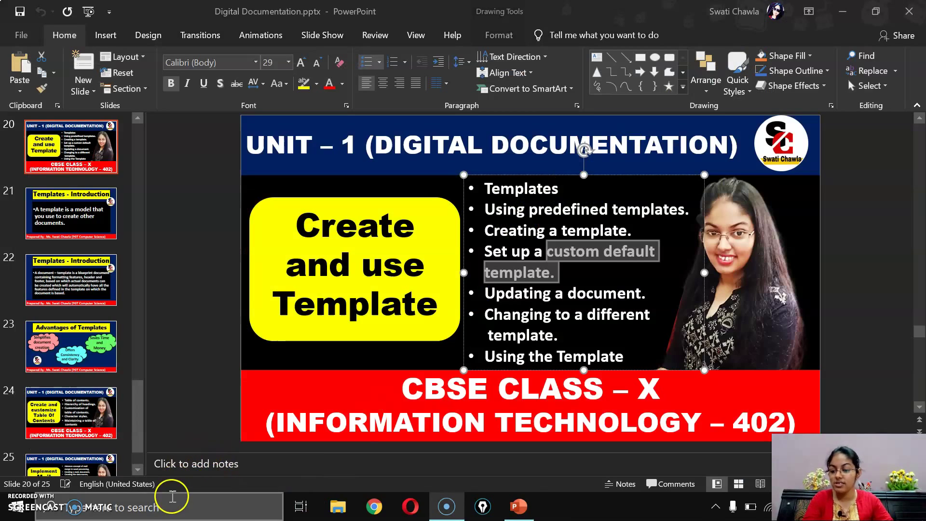
{"action": "left_click", "coordinate": [172, 506]}
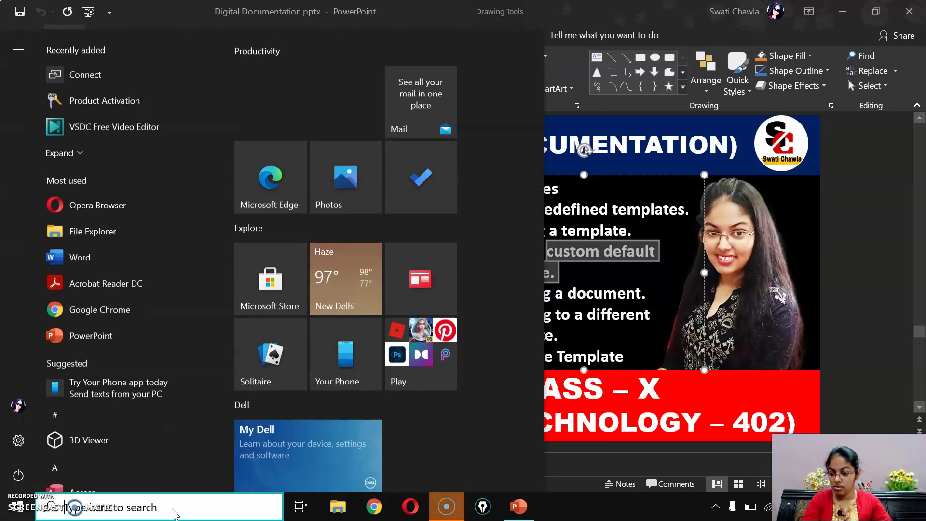
{"action": "type", "text": "wr"}
{"action": "left_click", "coordinate": [131, 104]}
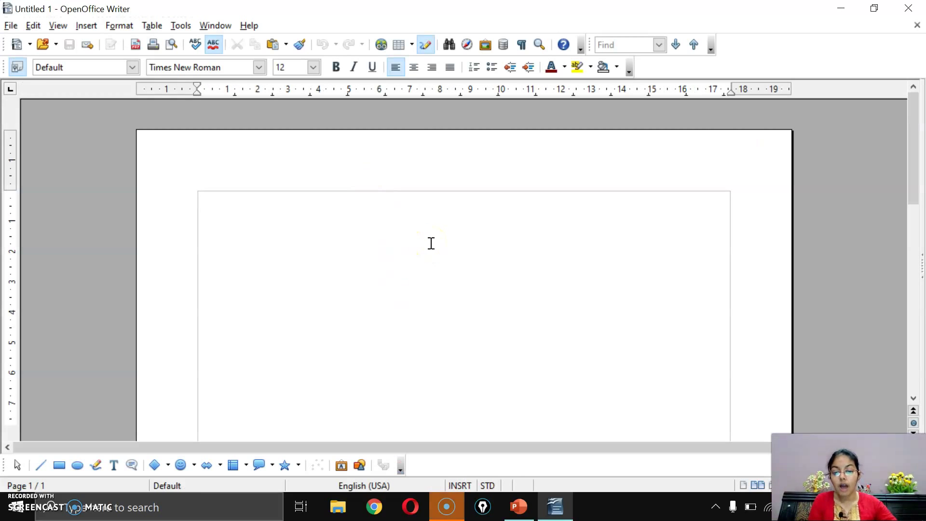
Step: Switch to PowerPoint and annotate the Create and use Template slide, ticking the listed topics and boxing "Updating a document"
{"action": "left_click", "coordinate": [518, 507]}
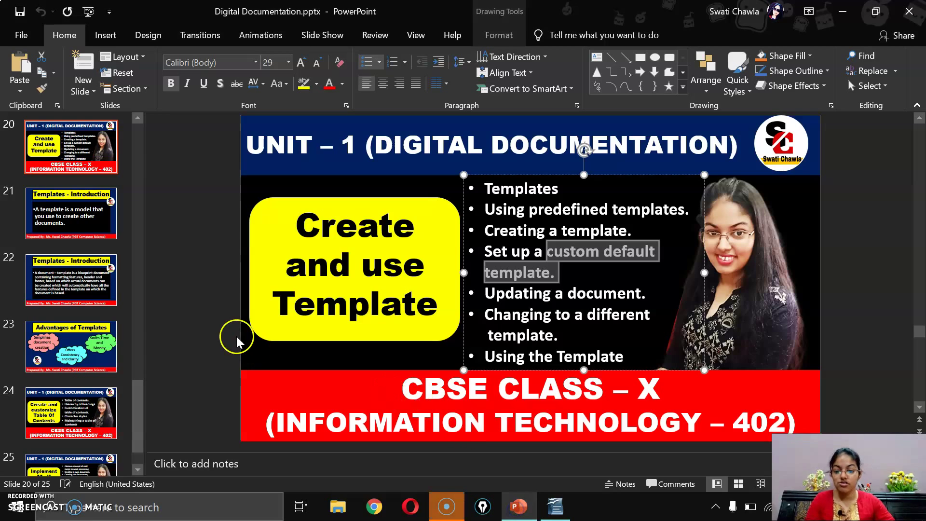
{"action": "left_click", "coordinate": [236, 340]}
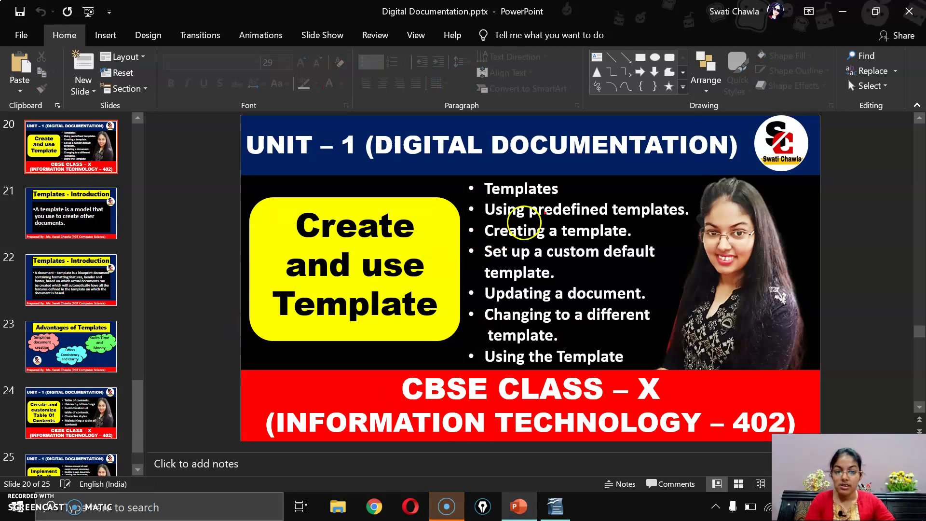
{"action": "left_click_drag", "start_coordinate": [563, 186], "coordinate": [581, 180]}
{"action": "left_click_drag", "start_coordinate": [636, 216], "coordinate": [662, 205]}
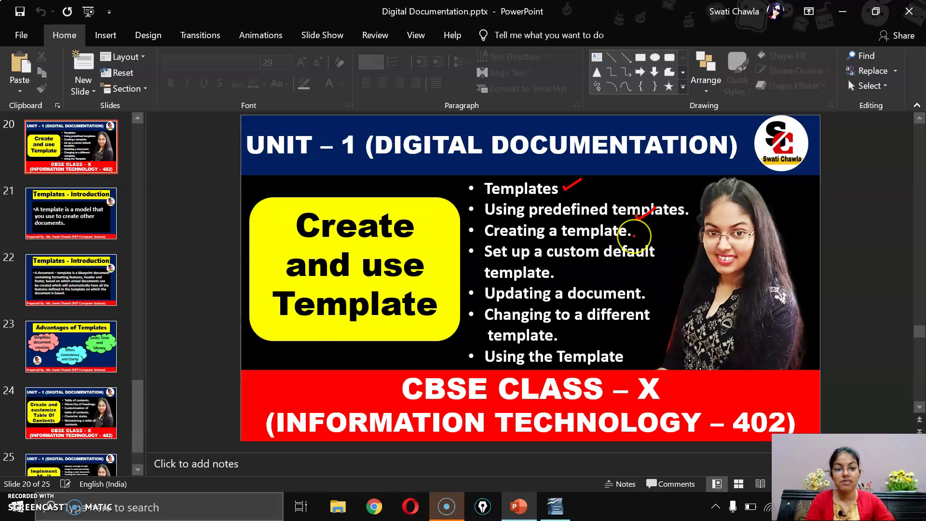
{"action": "left_click_drag", "start_coordinate": [633, 236], "coordinate": [648, 233]}
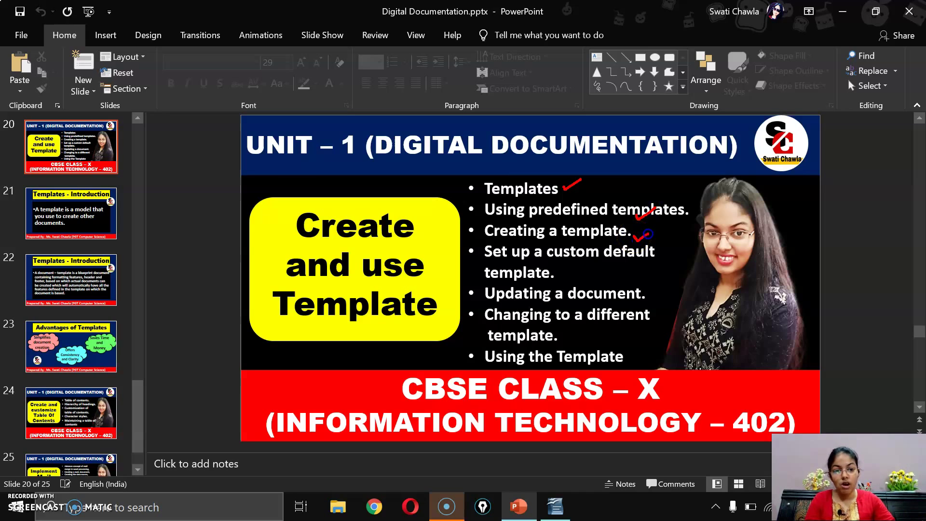
{"action": "left_click_drag", "start_coordinate": [584, 259], "coordinate": [593, 257]}
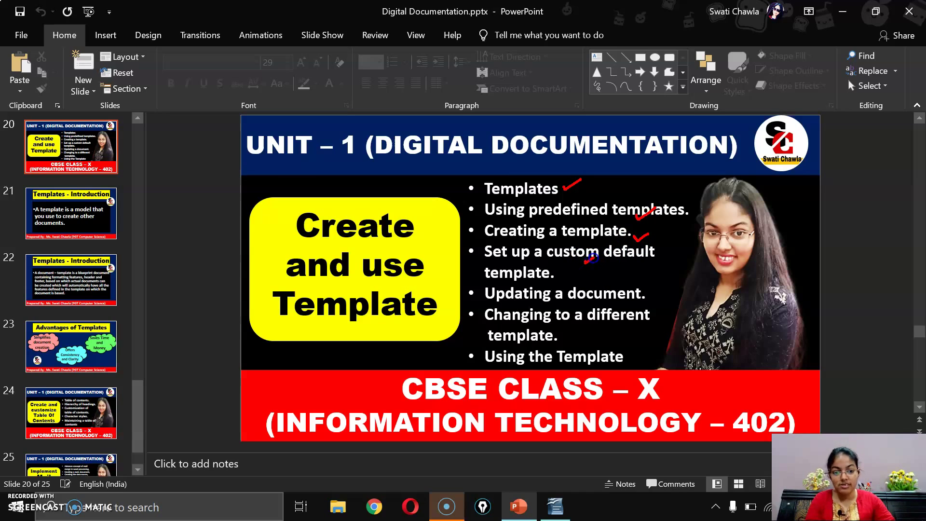
{"action": "left_click_drag", "start_coordinate": [597, 365], "coordinate": [617, 360]}
{"action": "left_click_drag", "start_coordinate": [582, 332], "coordinate": [617, 326]}
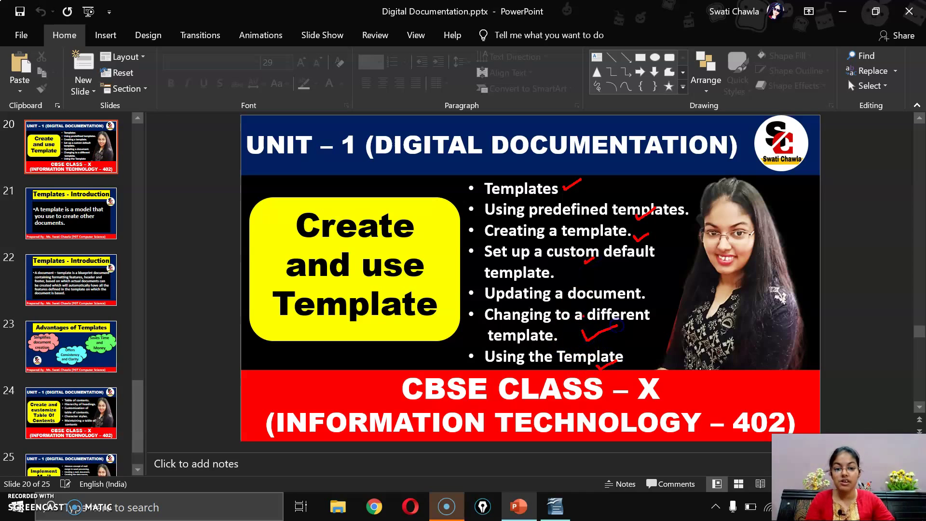
{"action": "left_click_drag", "start_coordinate": [512, 295], "coordinate": [652, 308]}
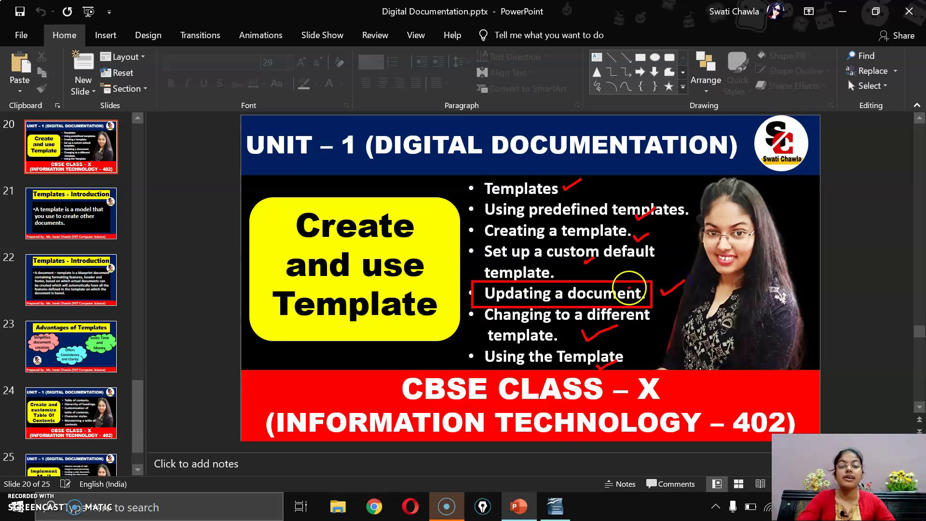
Step: Switch back to OpenOffice Writer and place the cursor in the blank document
{"action": "left_click", "coordinate": [555, 507]}
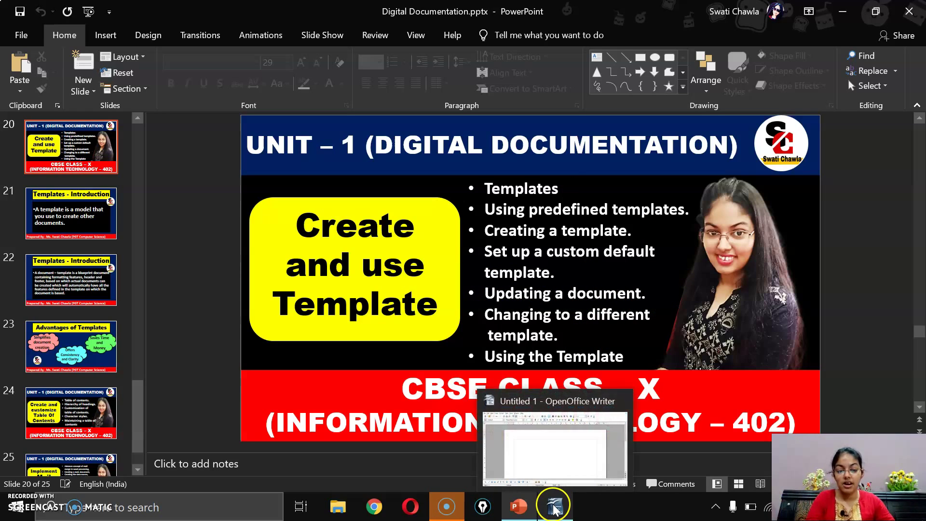
{"action": "left_click", "coordinate": [558, 459]}
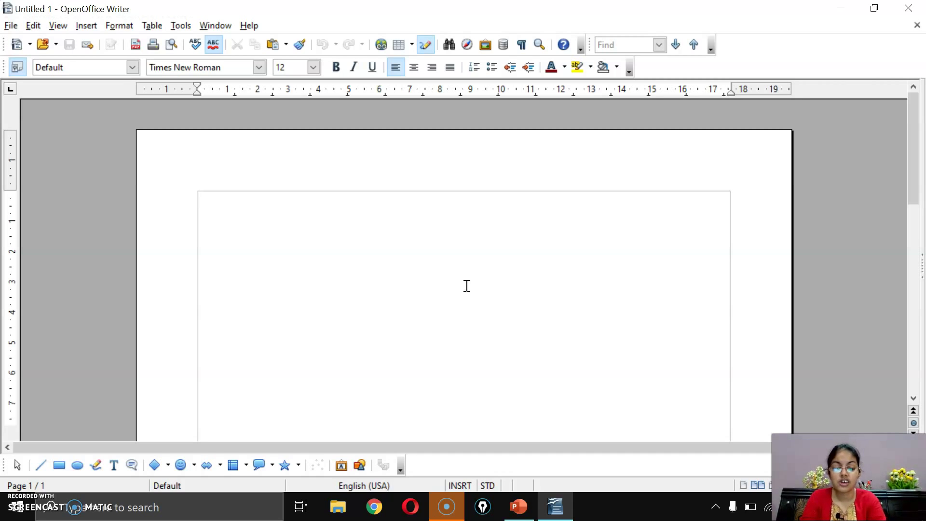
{"action": "left_click", "coordinate": [445, 508]}
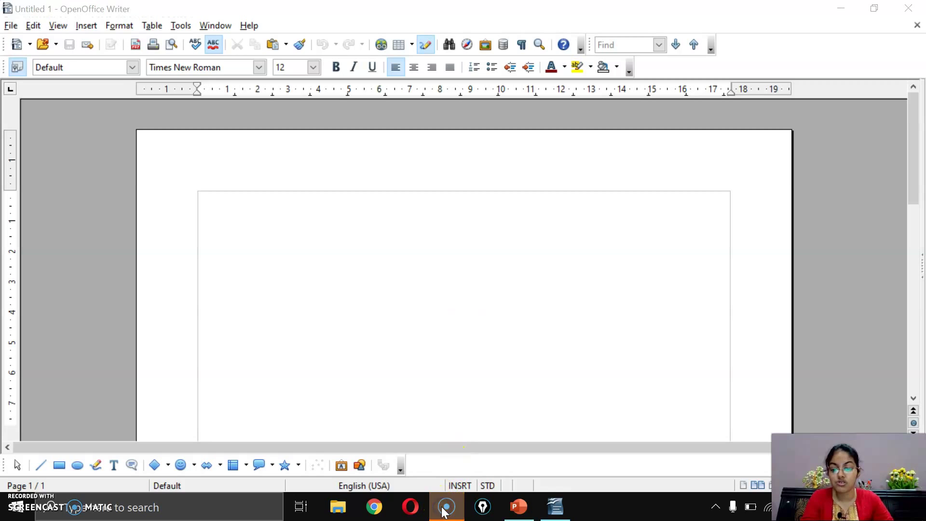
{"action": "left_click", "coordinate": [429, 295]}
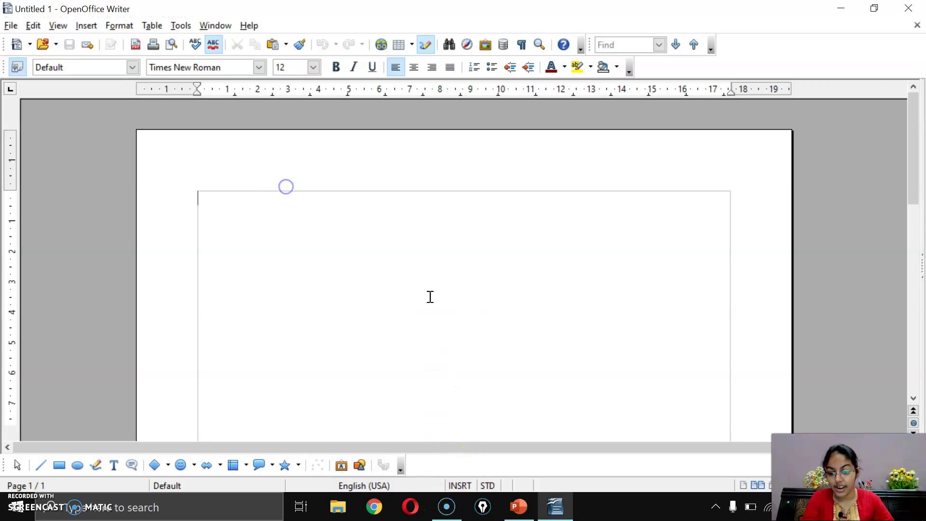
Step: Create a new document from the Question Paper Format template in My Templates
{"action": "left_click", "coordinate": [12, 26]}
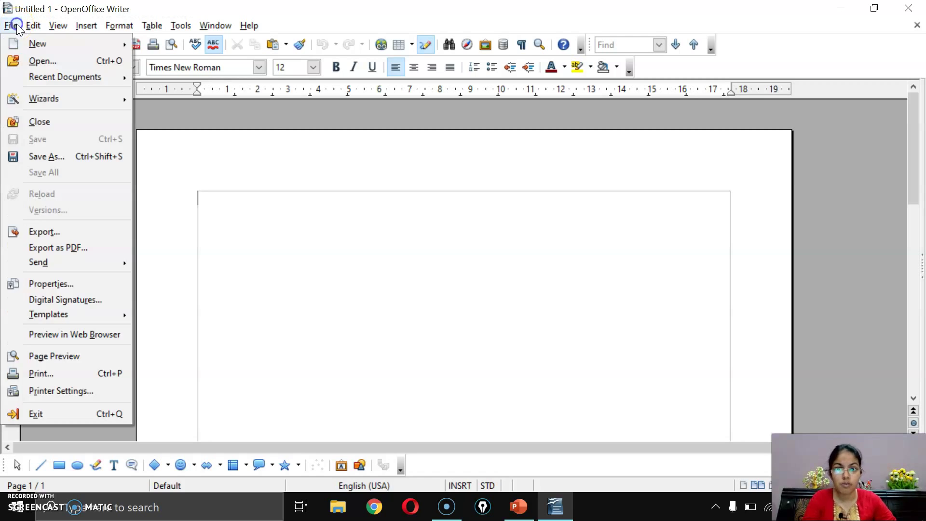
{"action": "mouse_move", "coordinate": [44, 43]}
{"action": "left_click", "coordinate": [189, 252]}
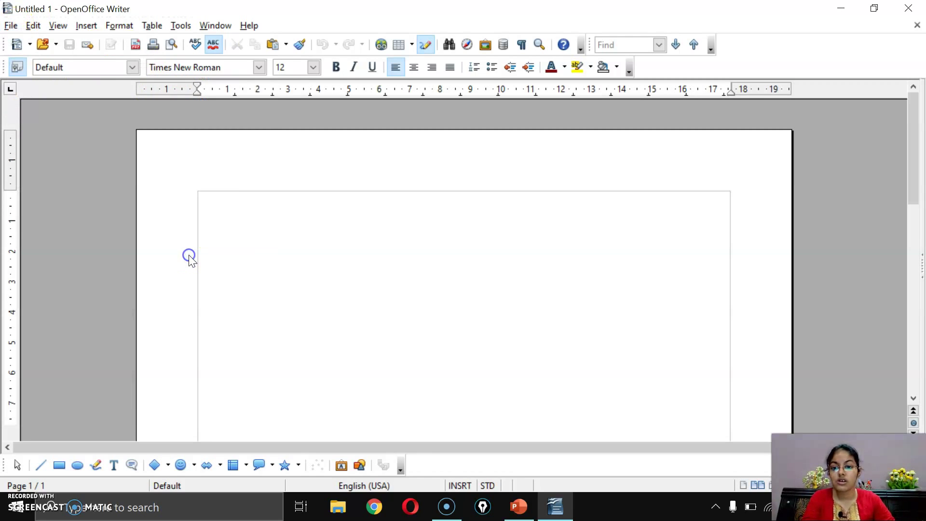
{"action": "left_click", "coordinate": [342, 168]}
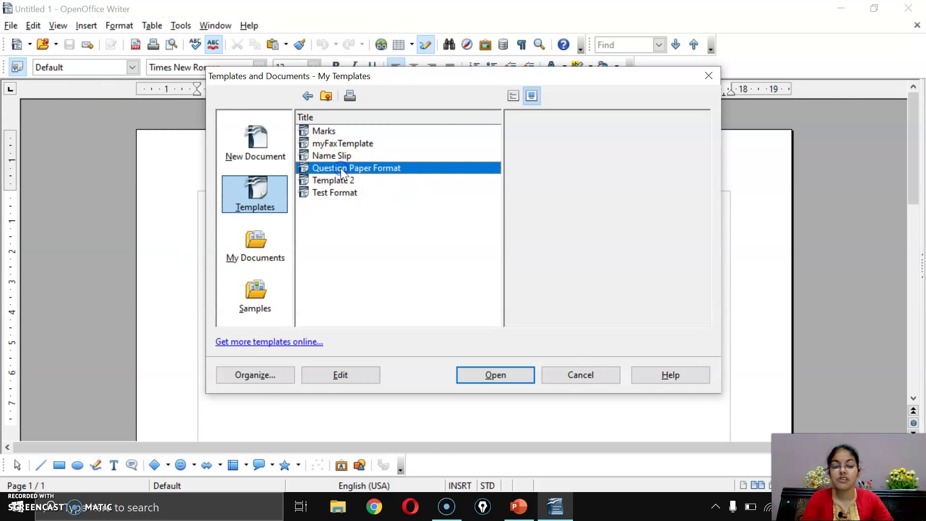
{"action": "left_click", "coordinate": [476, 375]}
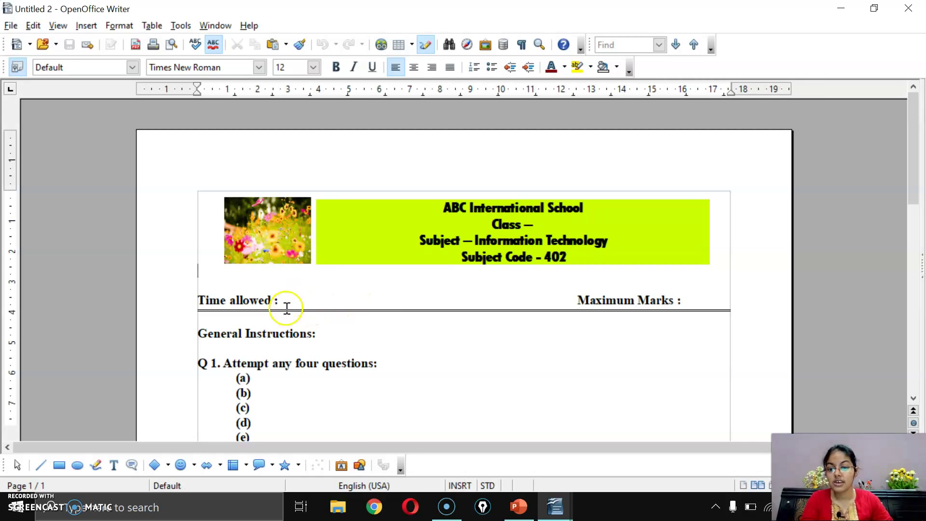
Step: Insert a new line after the General Instructions heading in the question paper
{"action": "left_click", "coordinate": [334, 335]}
{"action": "key", "text": "Return"}
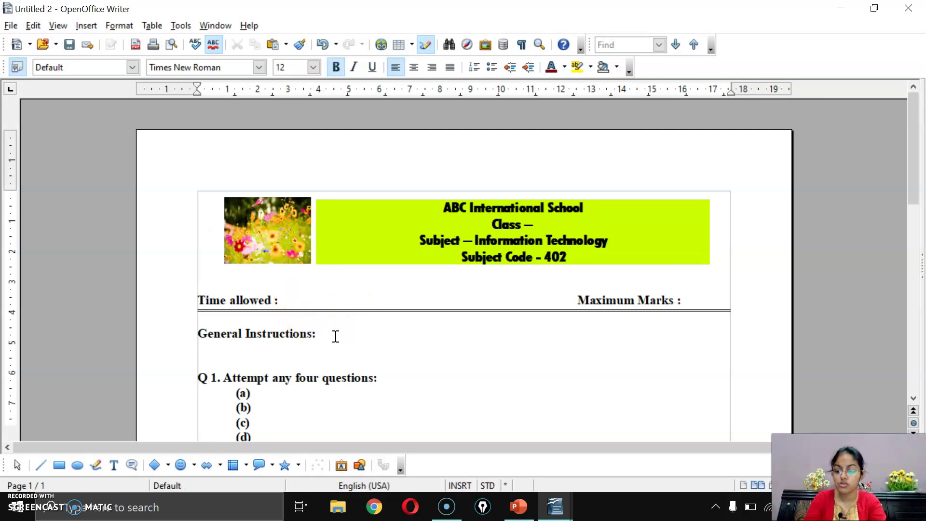